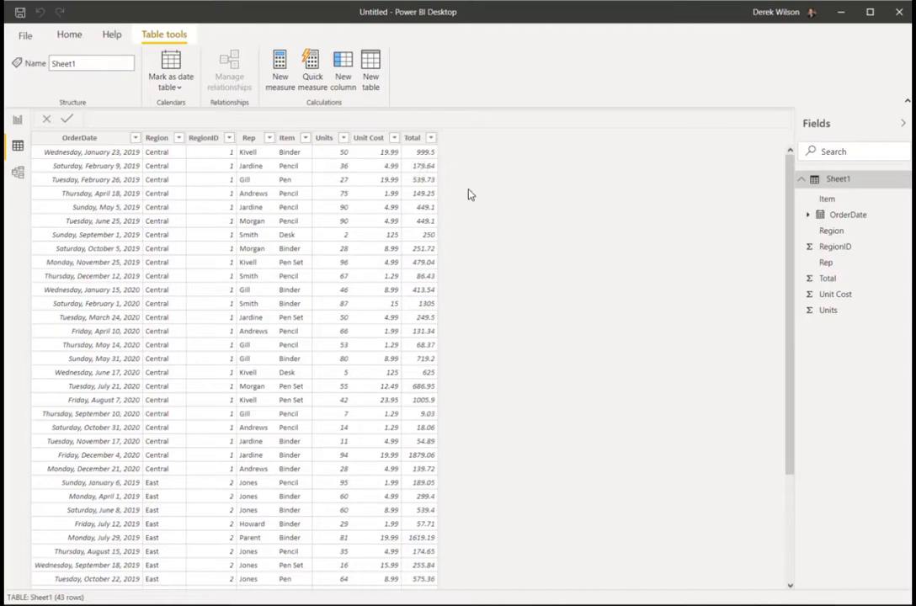
# On the report canvas, add a table of Region, Total and Units, with Total formatted as currency
pyautogui.click(17, 124)
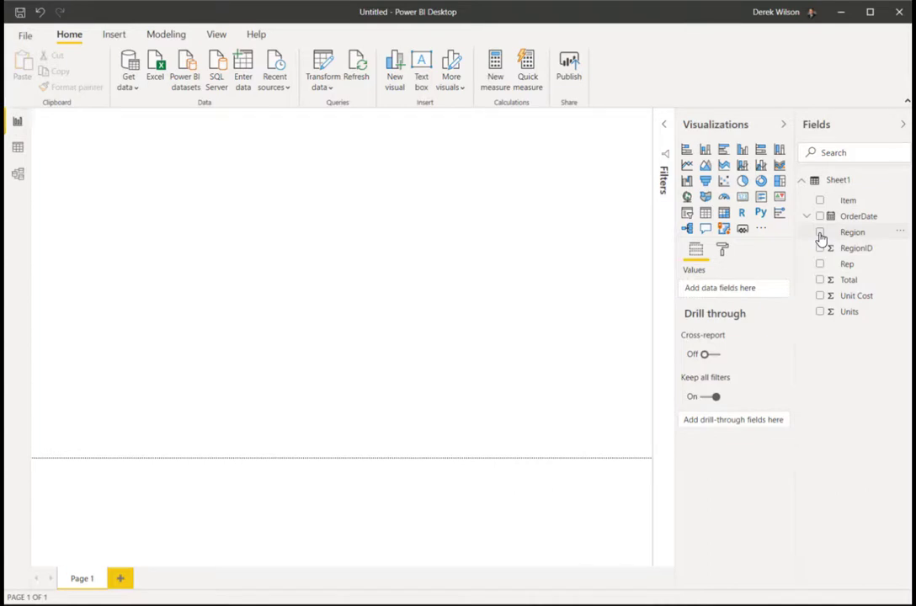
pyautogui.click(820, 233)
pyautogui.click(821, 281)
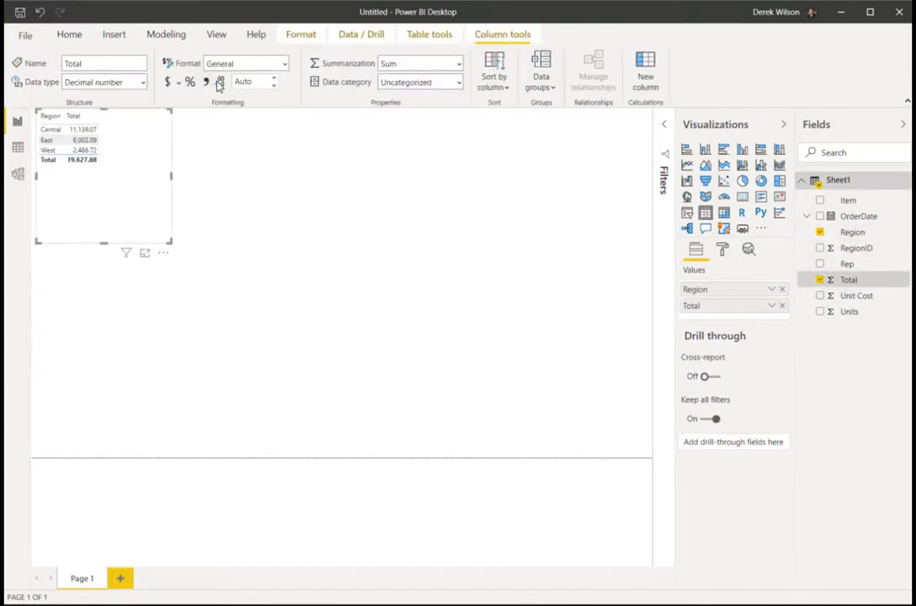
pyautogui.click(168, 83)
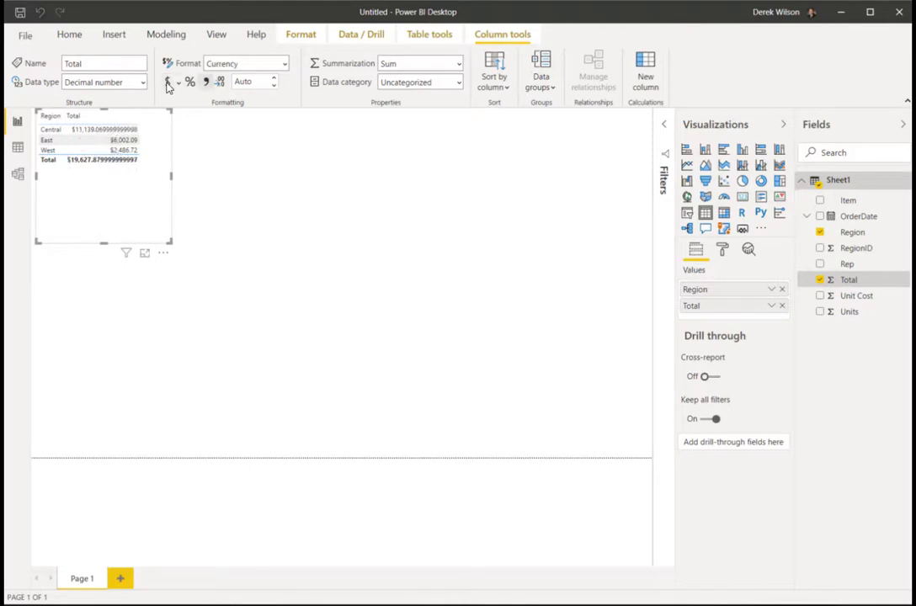
pyautogui.click(819, 312)
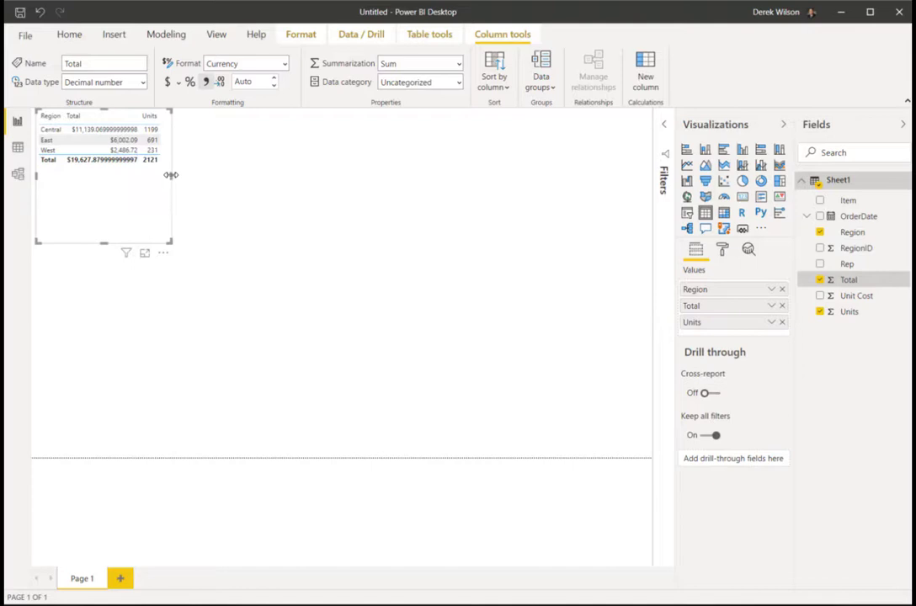
# Widen the table visual and show Total with 2 decimal places
pyautogui.moveTo(171, 174); pyautogui.dragTo(317, 174)
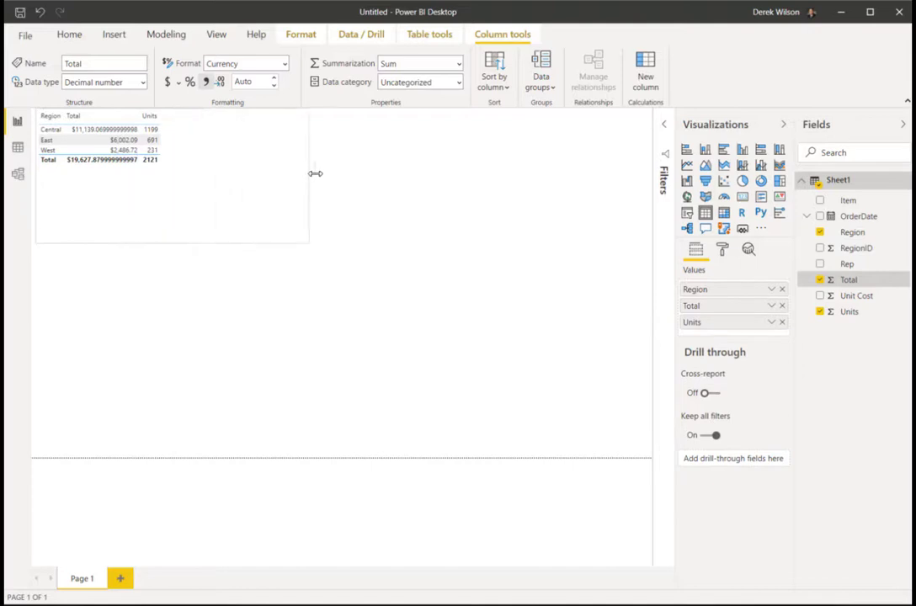
pyautogui.click(252, 83)
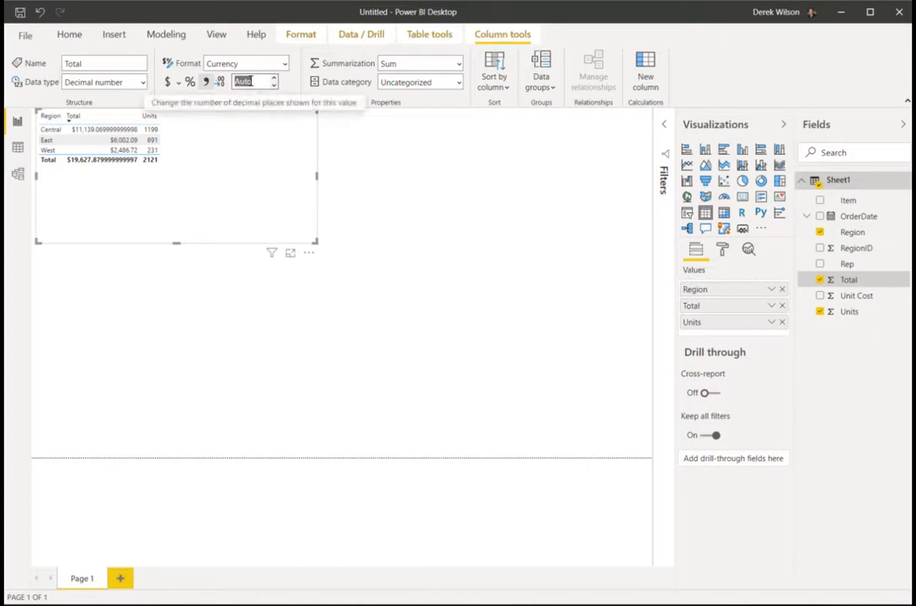
pyautogui.write('2')
pyautogui.press('Return')
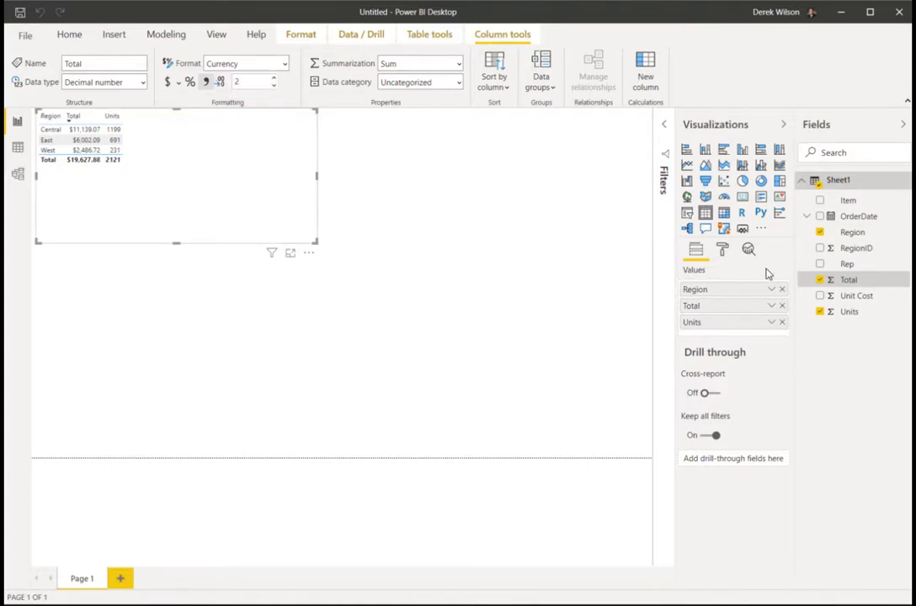
# Raise the table's grid text size to 14 pt in the Format pane
pyautogui.click(722, 250)
pyautogui.click(718, 347)
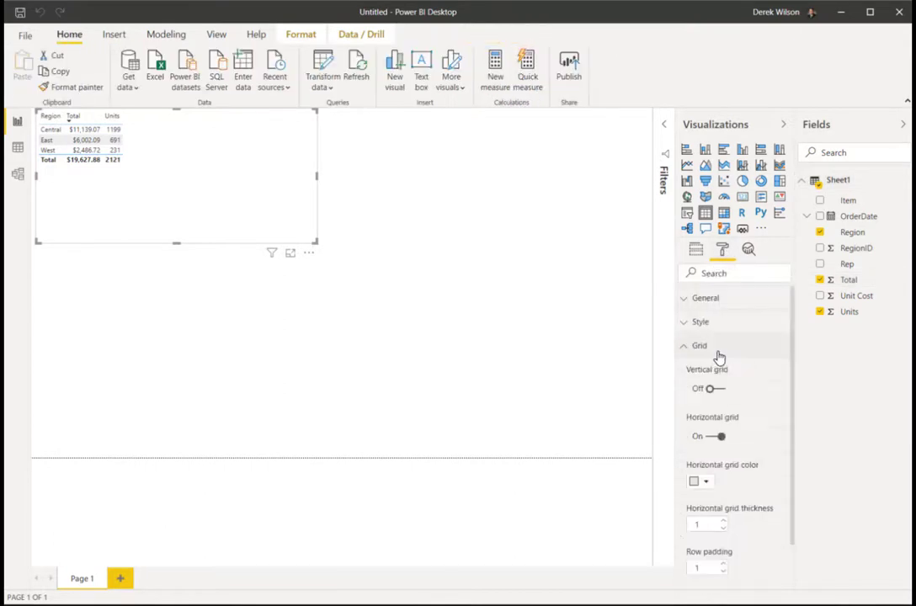
pyautogui.scroll(-3, 724, 438)
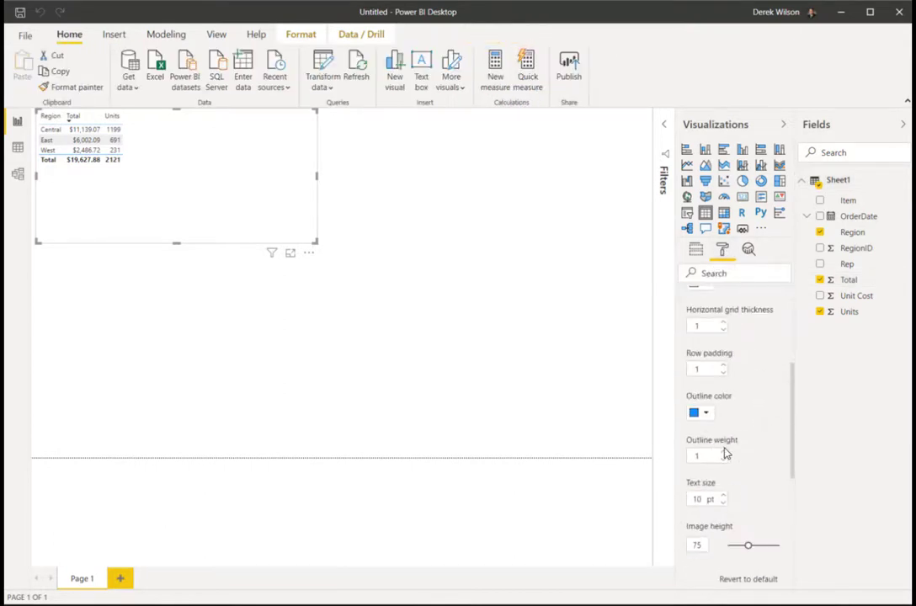
pyautogui.click(723, 497)
pyautogui.click(723, 496)
pyautogui.click(724, 496)
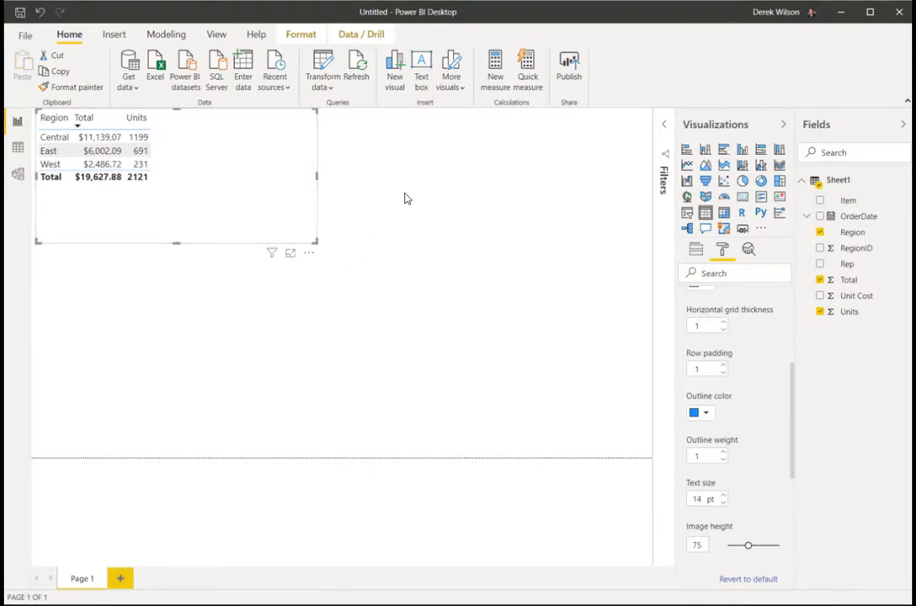
# Browse the Modeling, View and Insert ribbons, and leave the table visual deselected
pyautogui.click(165, 35)
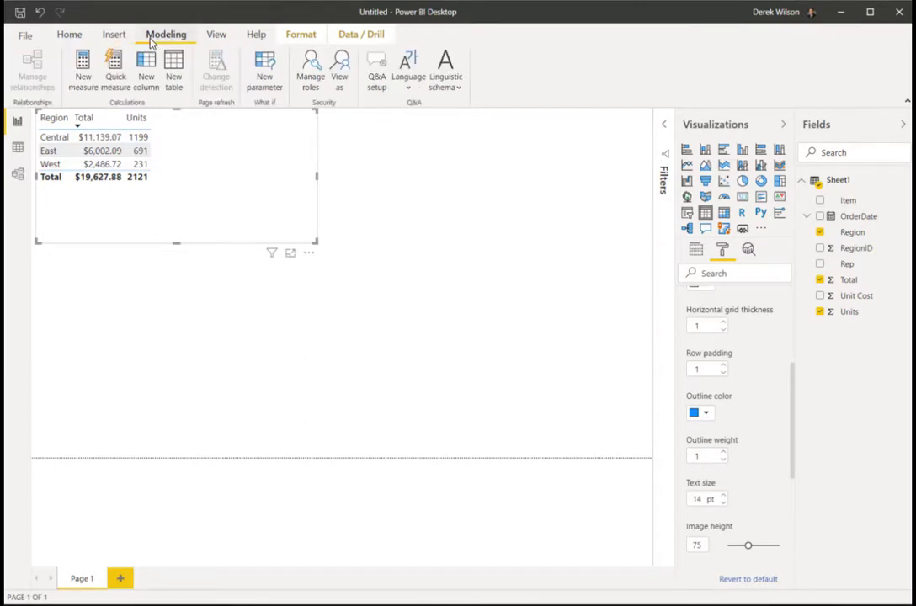
pyautogui.click(216, 35)
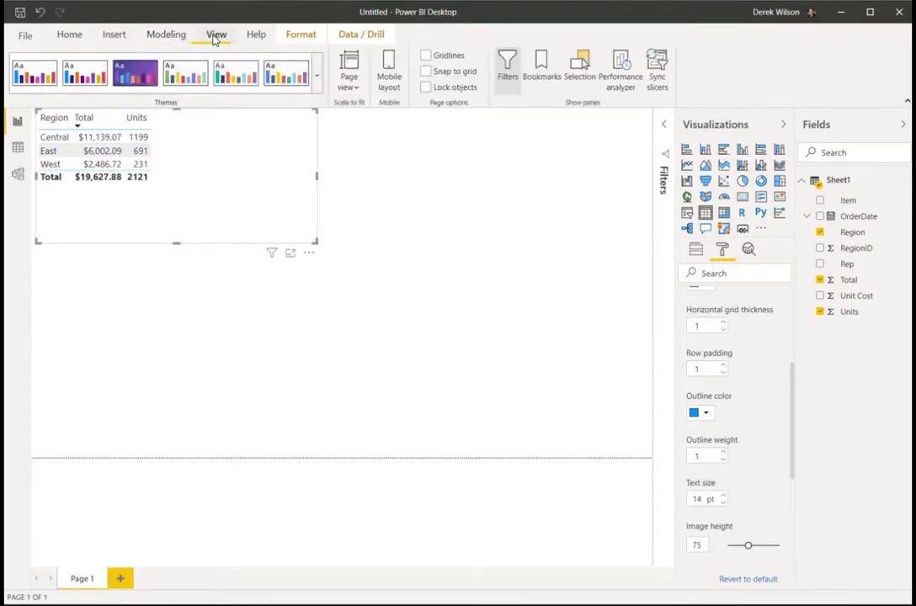
pyautogui.click(121, 40)
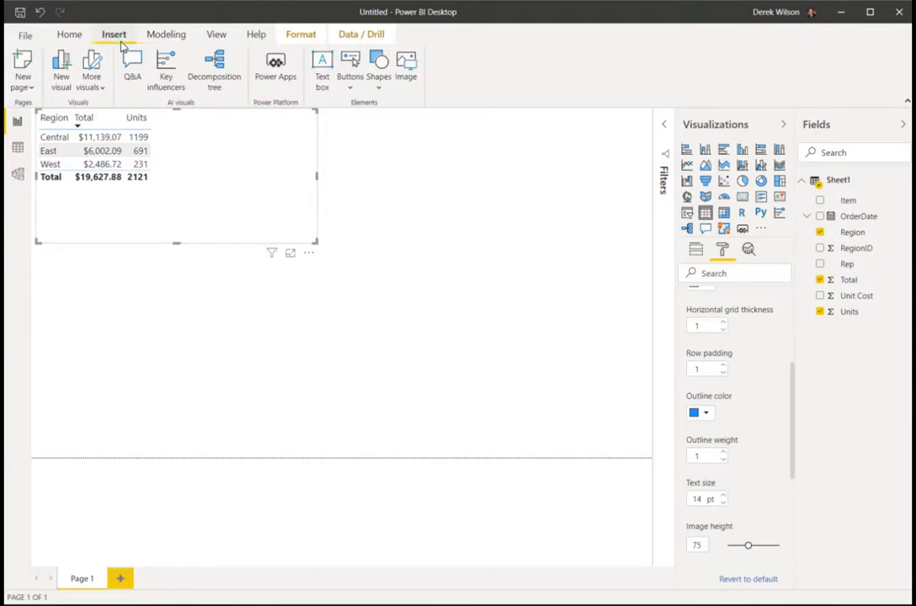
pyautogui.click(75, 37)
pyautogui.click(431, 221)
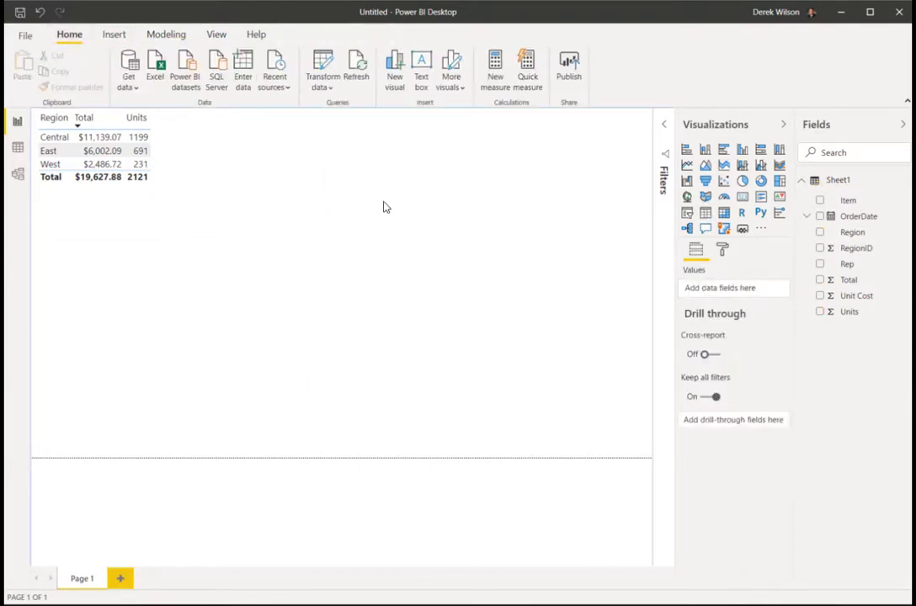
pyautogui.click(175, 39)
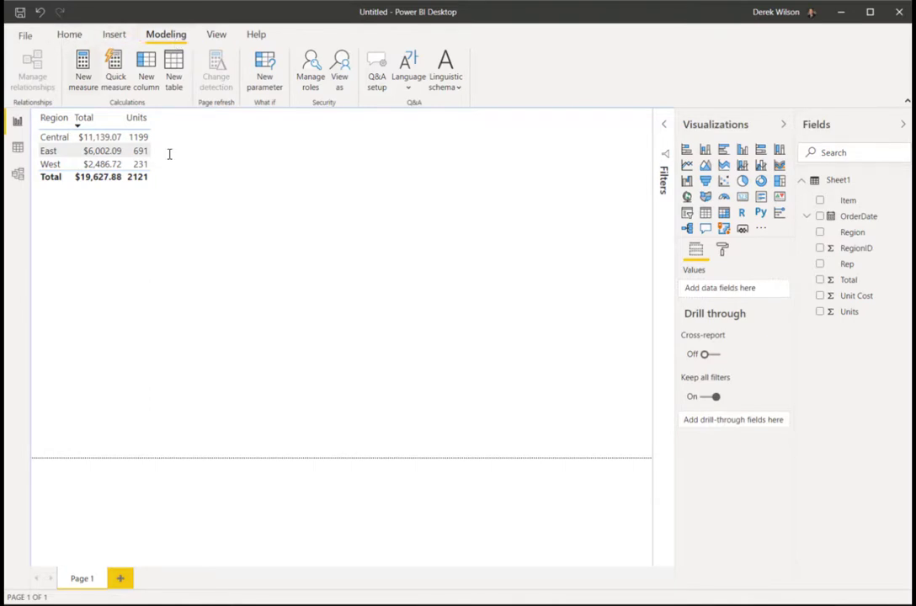
pyautogui.click(179, 217)
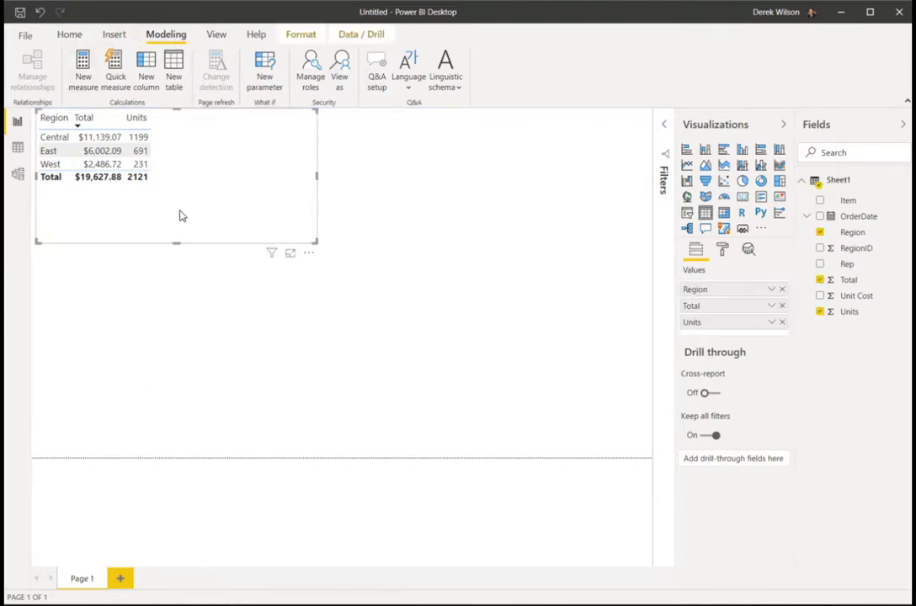
pyautogui.click(378, 219)
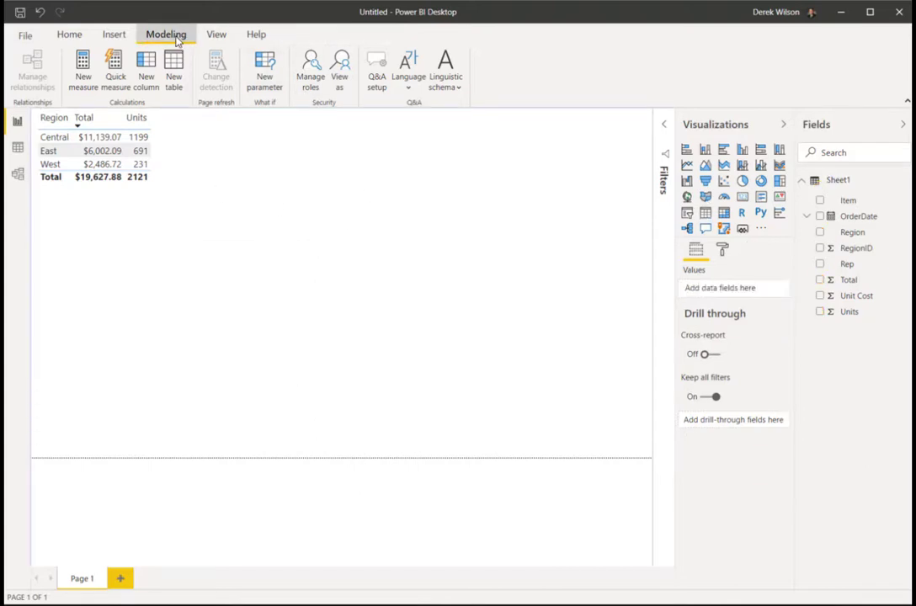
# Name a new what-if parameter SalesIncrease, decimal number type, minimum 0, default 0
pyautogui.click(269, 85)
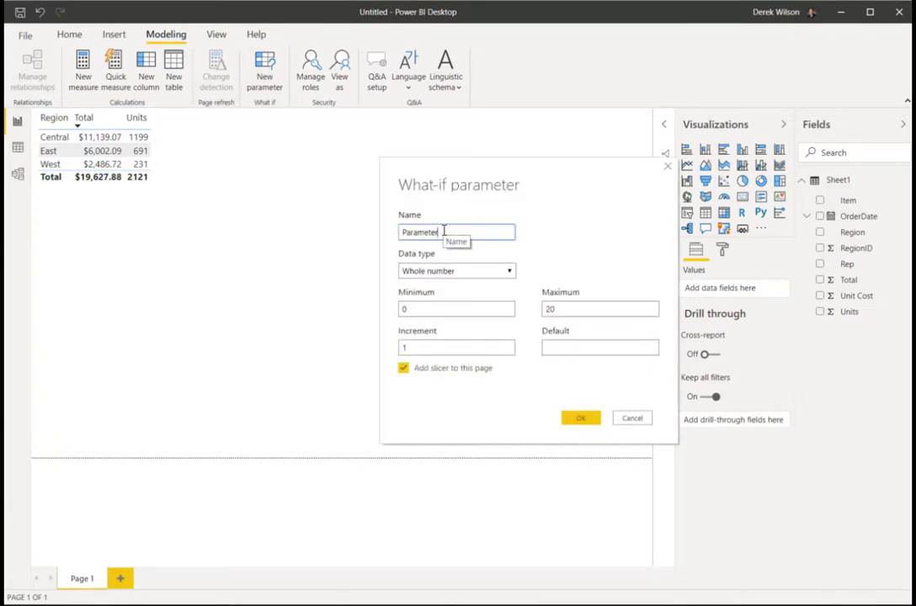
pyautogui.press('BackSpace')
pyautogui.press('BackSpace')
pyautogui.press('BackSpace')
pyautogui.press('BackSpace')
pyautogui.press('BackSpace')
pyautogui.press('BackSpace')
pyautogui.press('BackSpace')
pyautogui.press('BackSpace')
pyautogui.press('BackSpace')
pyautogui.write('S')
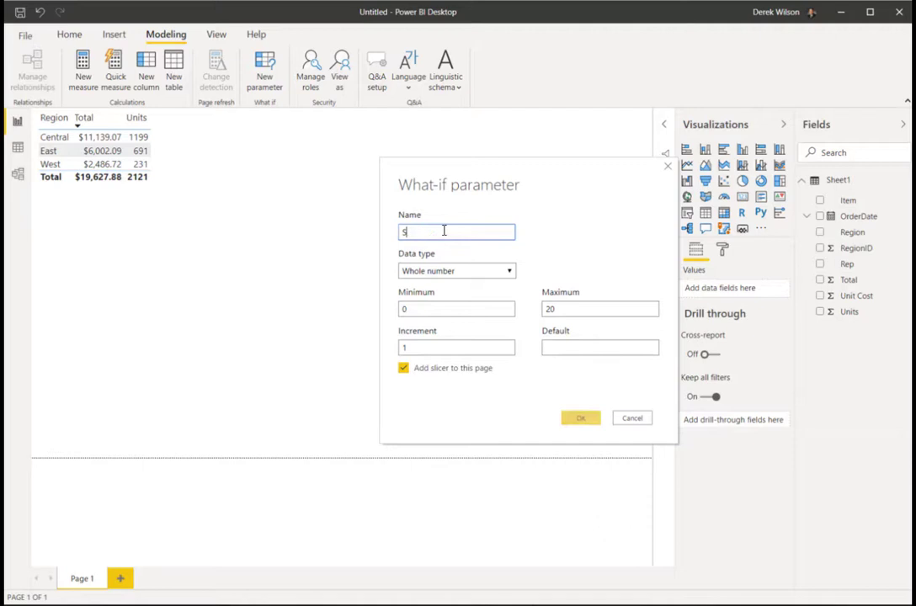
pyautogui.write('alesIncrease')
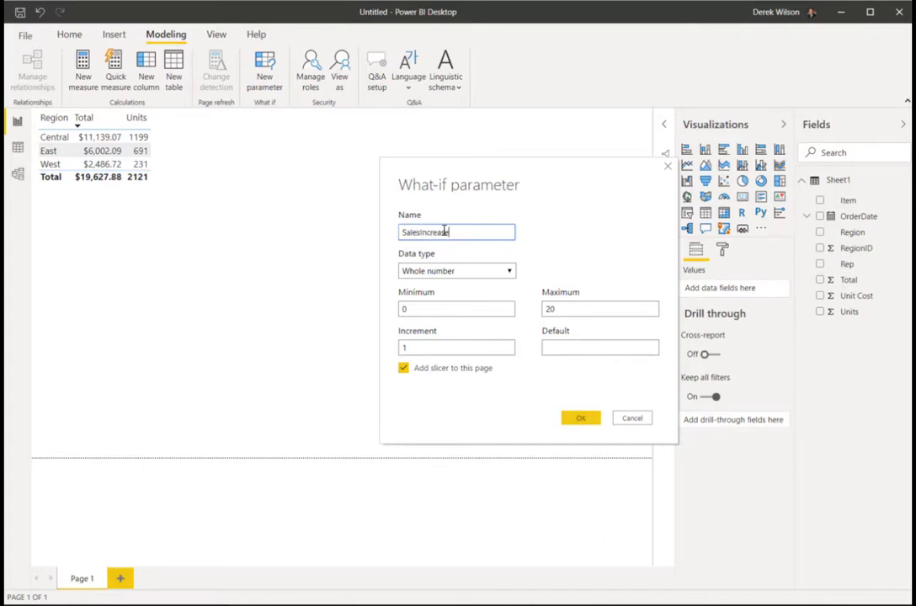
pyautogui.press('Tab')
pyautogui.press('Down')
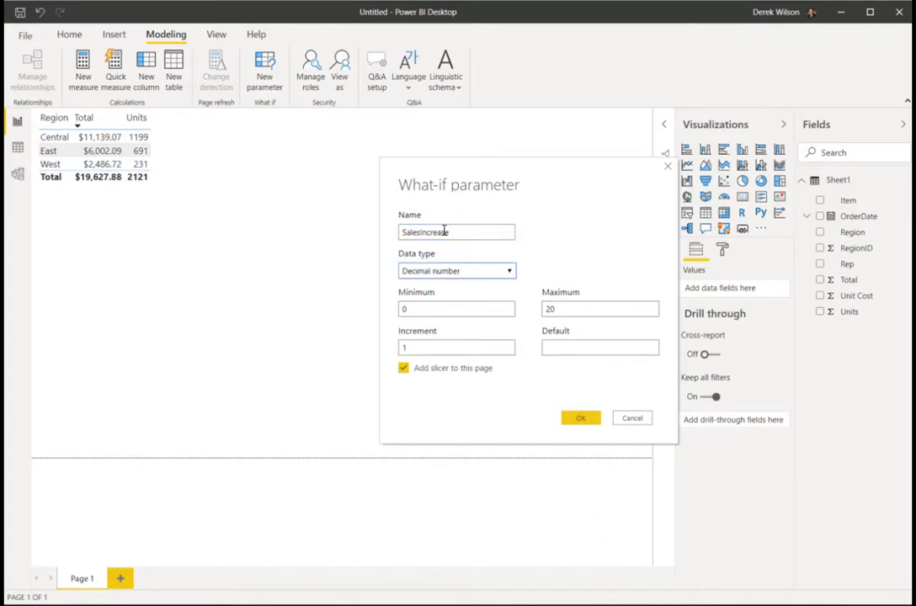
pyautogui.press('Tab')
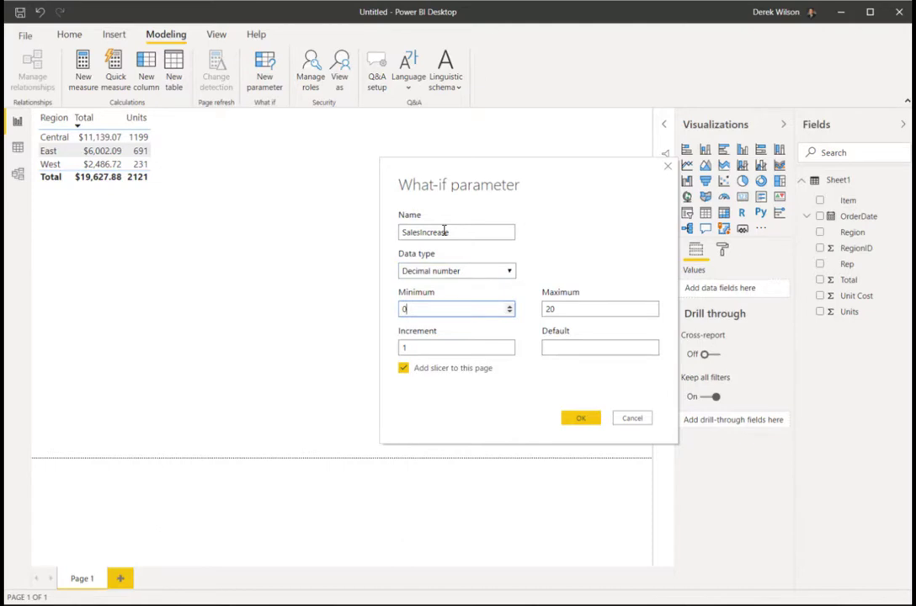
pyautogui.press('Tab')
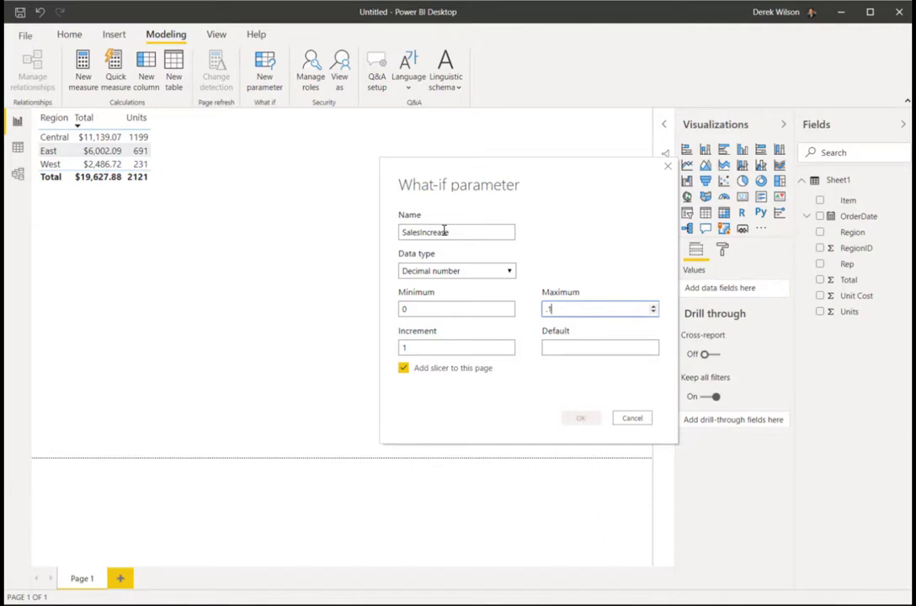
pyautogui.write('.1')
pyautogui.press('Tab')
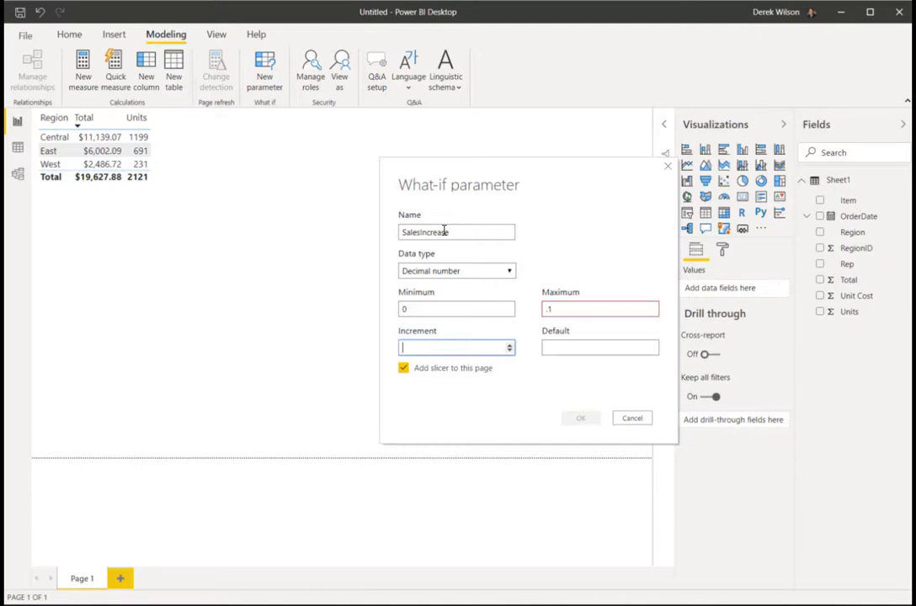
pyautogui.press('Tab')
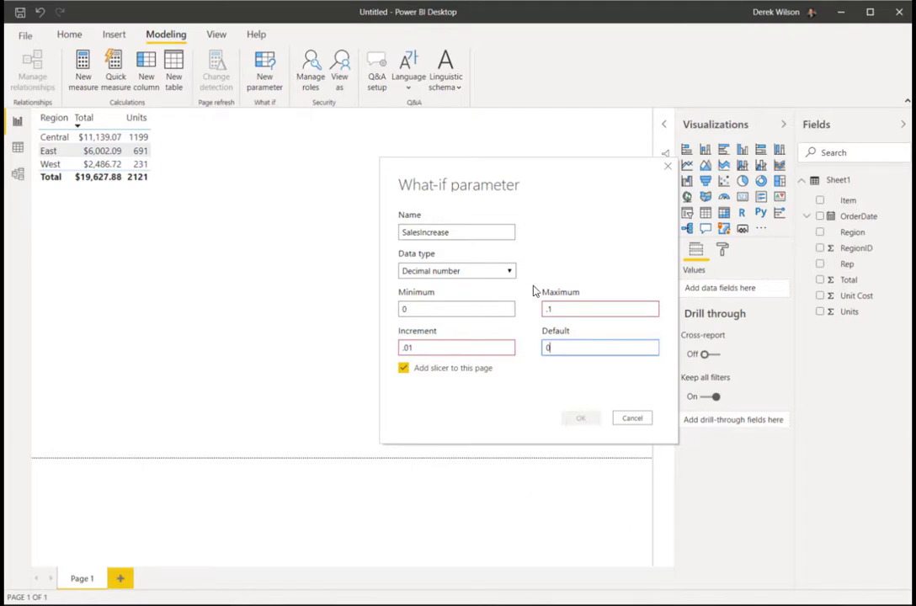
pyautogui.write('0')
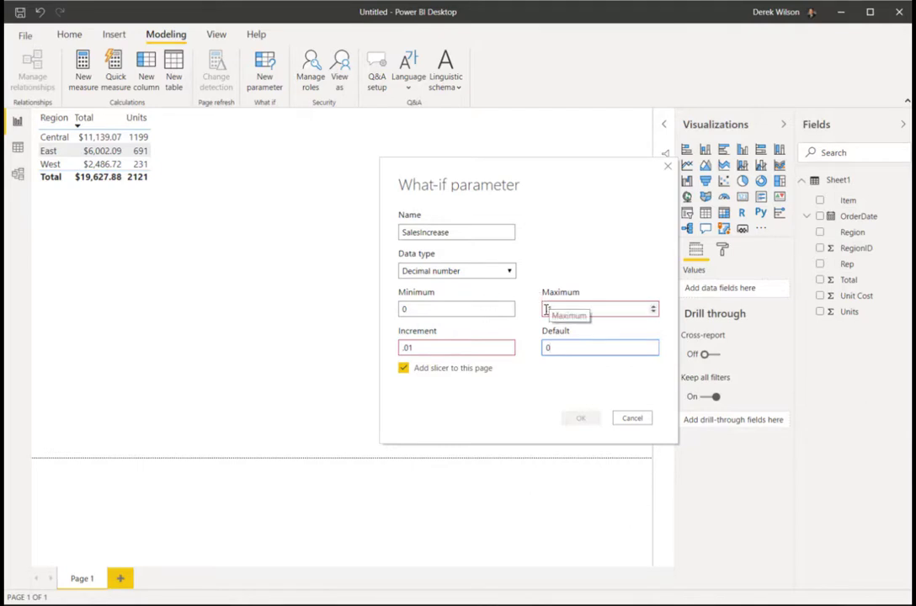
# Correct the maximum to 0.1 and the increment to 0.01, then create the parameter with its slicer
pyautogui.click(545, 310)
pyautogui.write('1')
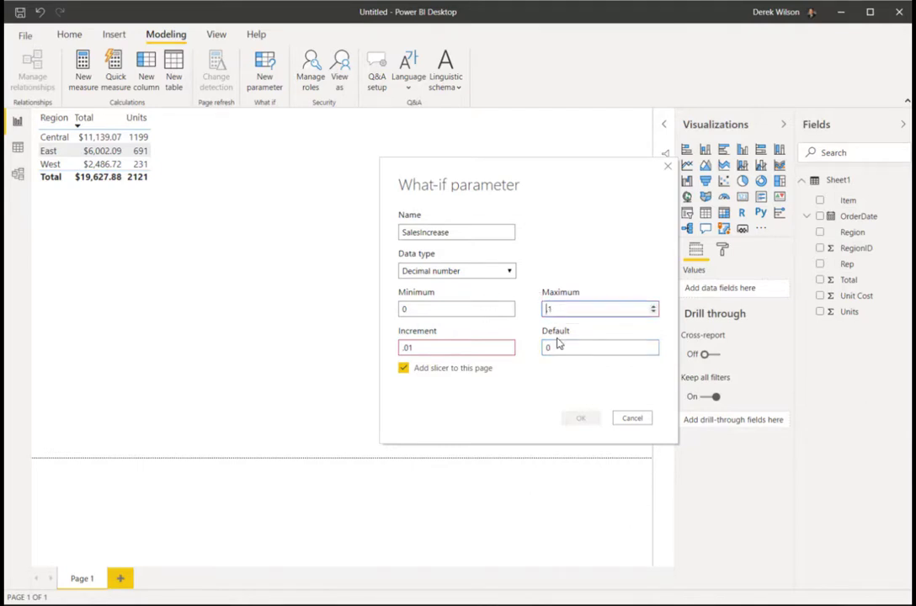
pyautogui.write('0.')
pyautogui.click(402, 348)
pyautogui.write('0')
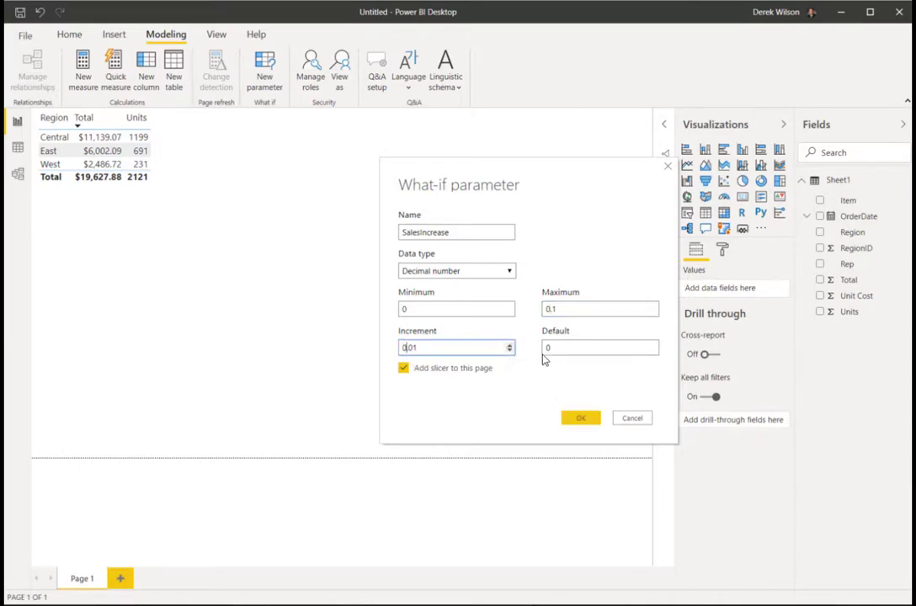
pyautogui.click(582, 420)
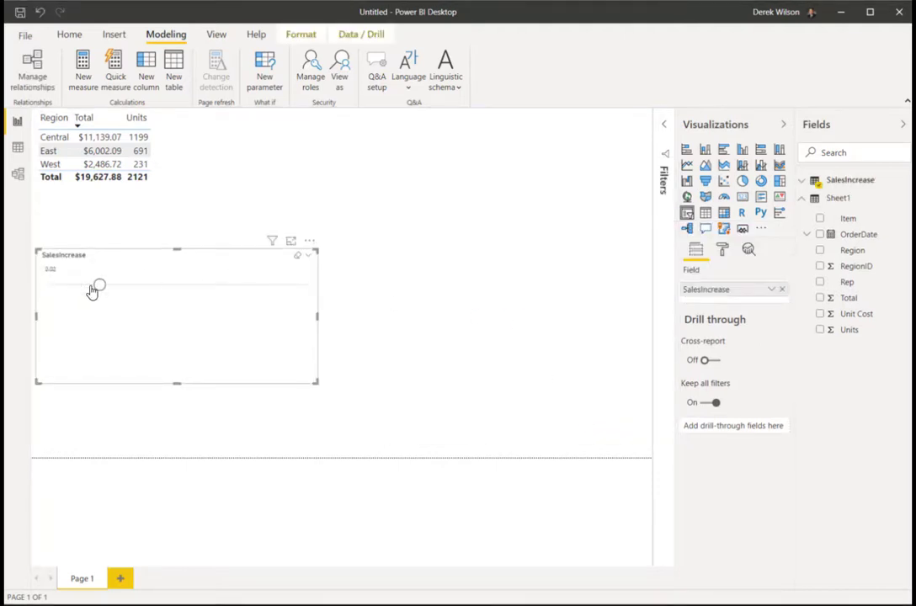
# Format the SalesIncrease column as a percentage with one fewer decimal place
pyautogui.moveTo(48, 287); pyautogui.dragTo(303, 304)
pyautogui.click(49, 286)
pyautogui.click(804, 184)
pyautogui.click(857, 203)
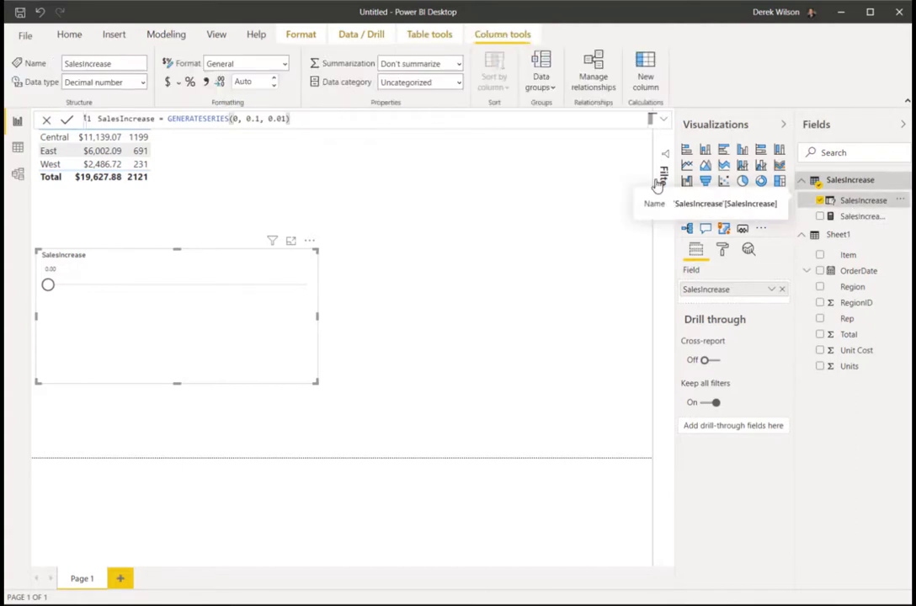
pyautogui.click(191, 84)
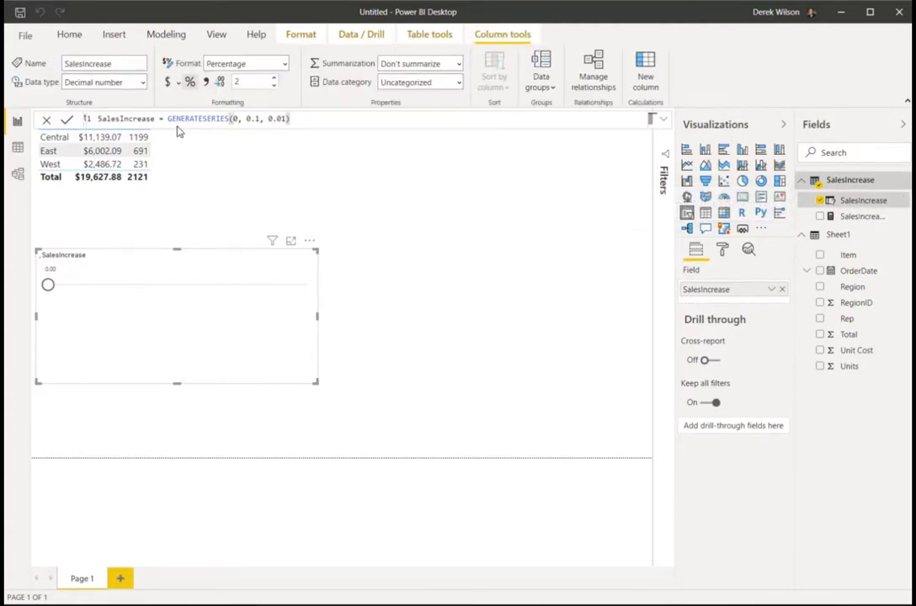
pyautogui.moveTo(48, 287)
pyautogui.mouseDown()
pyautogui.moveTo(153, 290)
pyautogui.moveTo(96, 286)
pyautogui.moveTo(52, 267)
pyautogui.mouseUp()
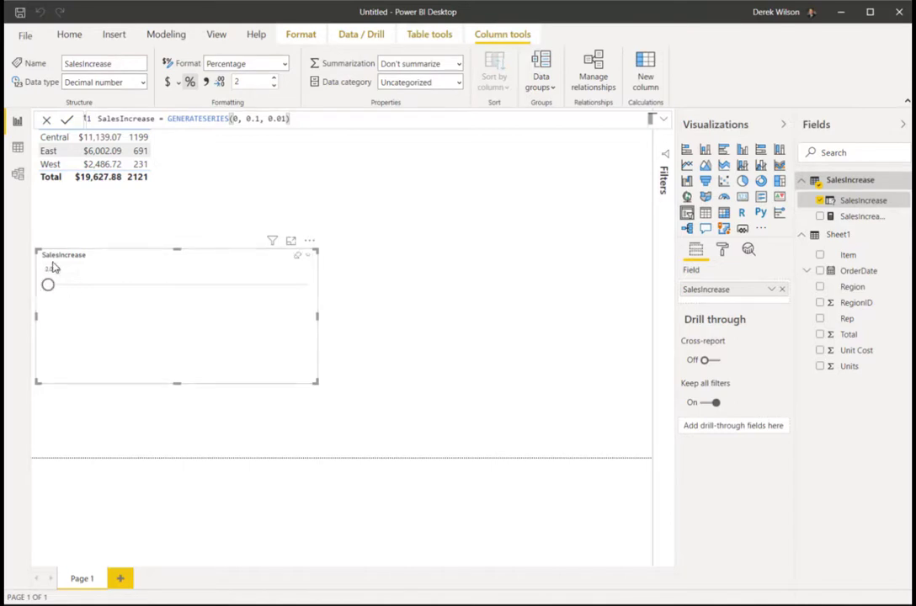
pyautogui.click(273, 86)
# Shorten the SalesIncrease slicer and position it at the top beside the Region table
pyautogui.moveTo(52, 288); pyautogui.dragTo(384, 182)
pyautogui.moveTo(514, 243); pyautogui.dragTo(517, 204)
pyautogui.click(388, 265)
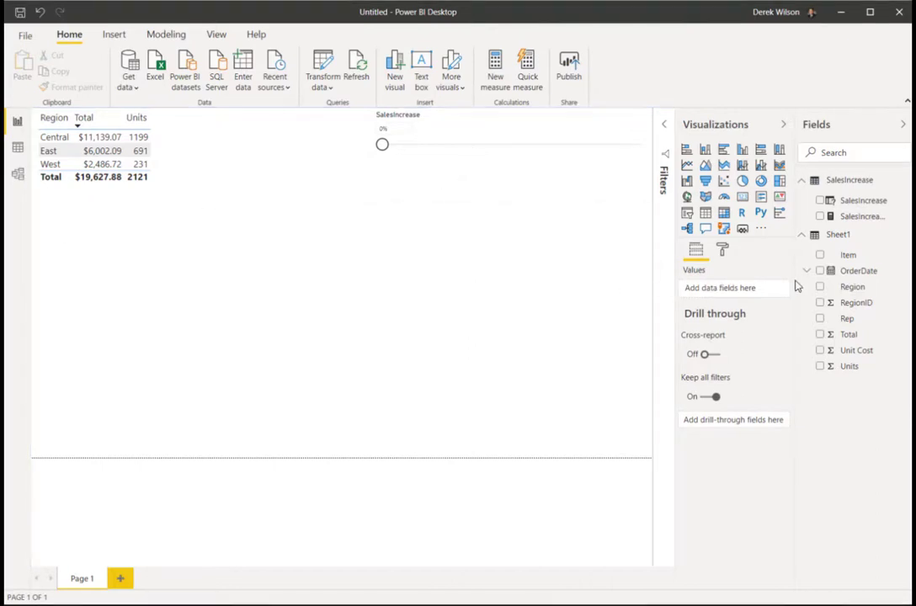
# Rename the Sheet1 table to Sales
pyautogui.click(839, 236)
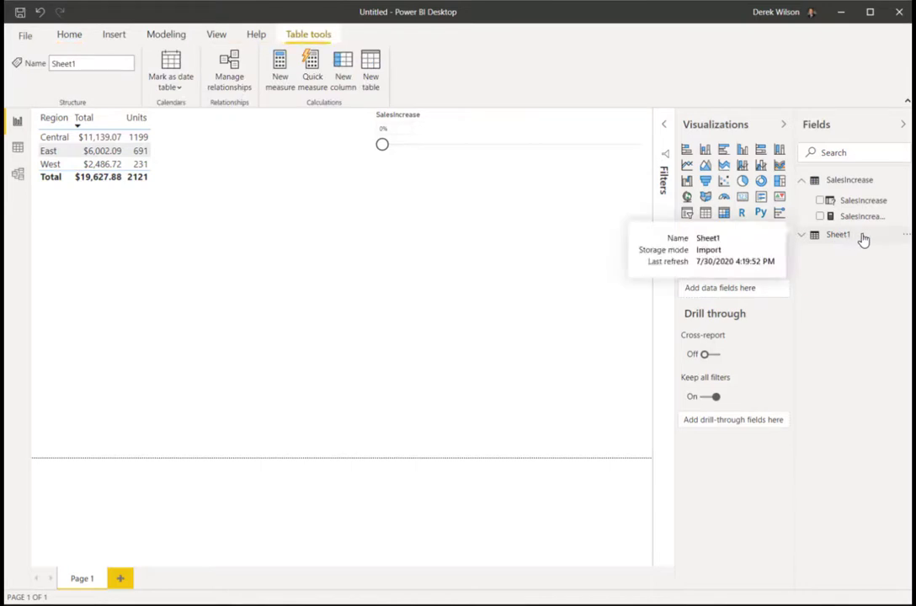
pyautogui.click(905, 237)
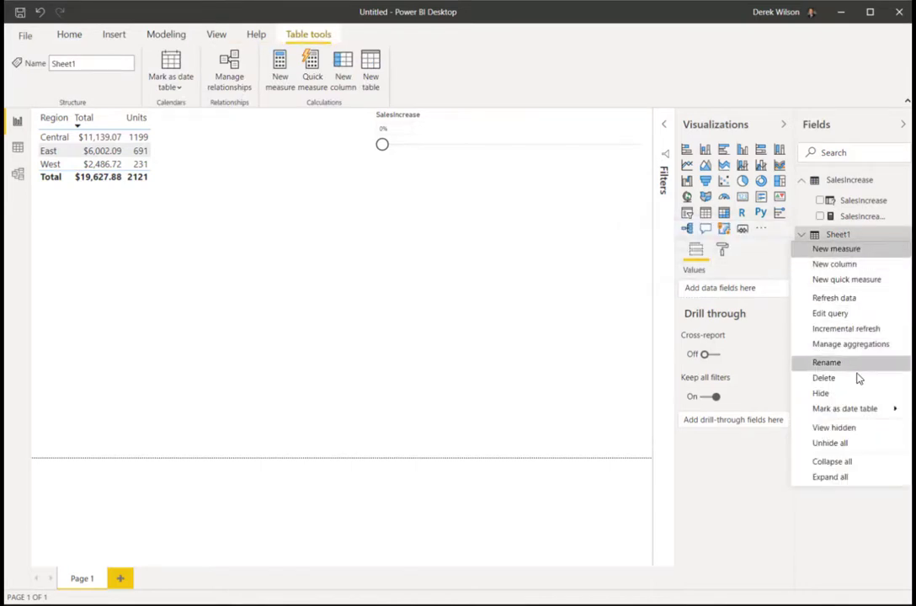
pyautogui.click(826, 363)
pyautogui.write('Sales')
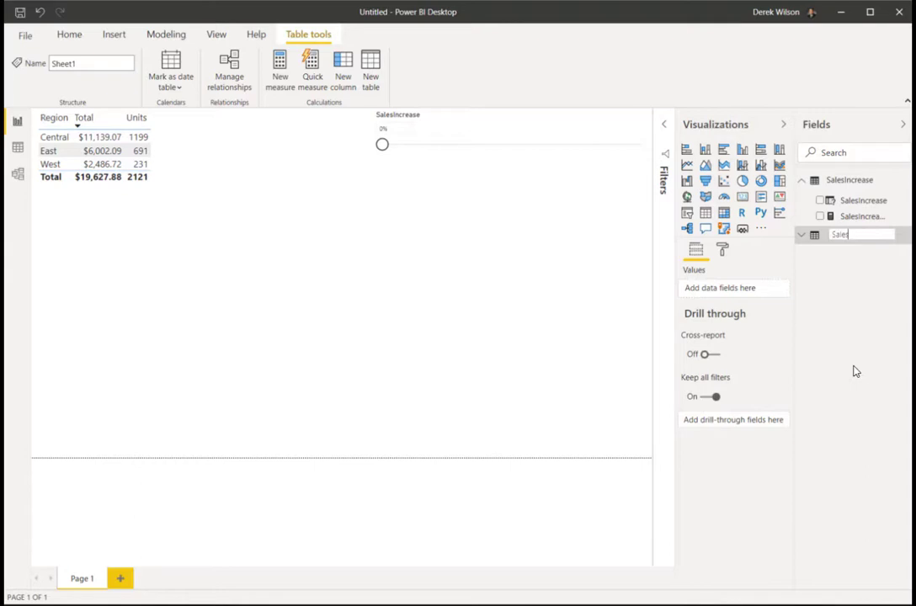
pyautogui.press('Return')
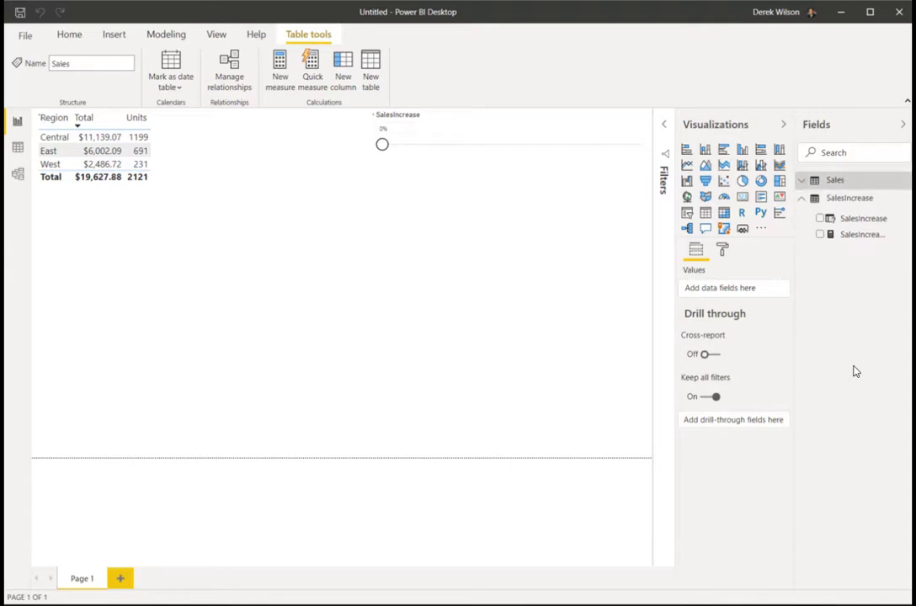
# Start a new measure in Sales: SalesImpact = SalesIncrease[SalesIncrease Value]*sum(Sales[Units])
pyautogui.click(830, 182)
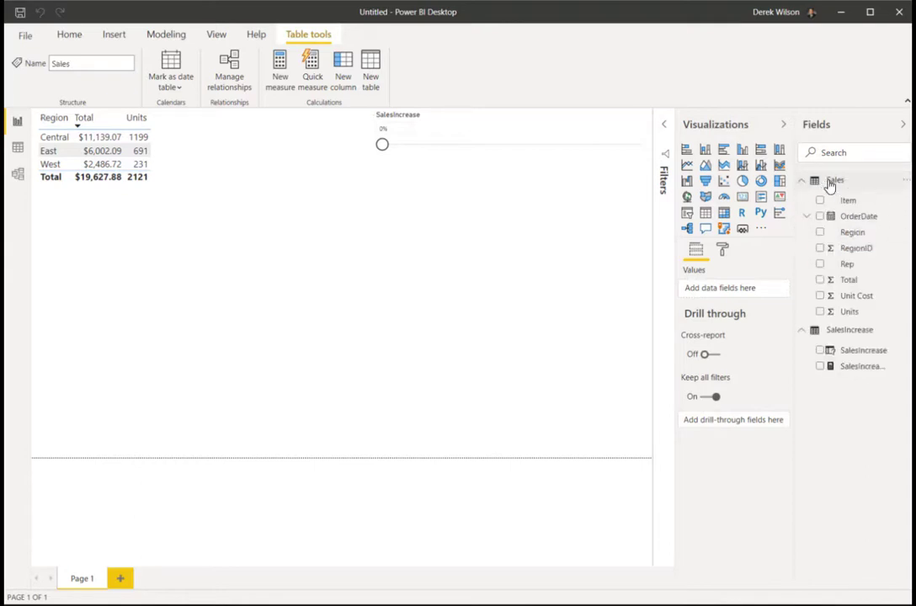
pyautogui.click(829, 182)
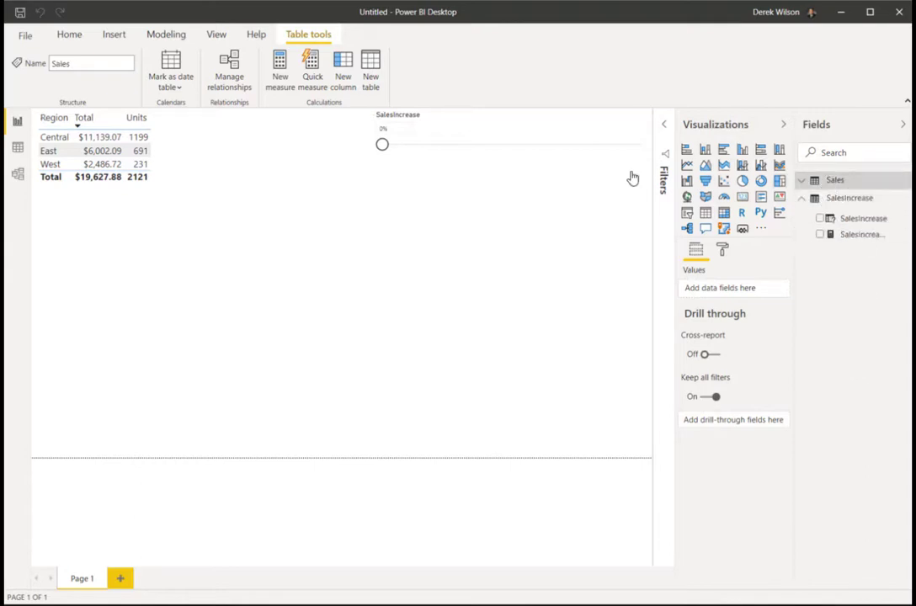
pyautogui.click(280, 80)
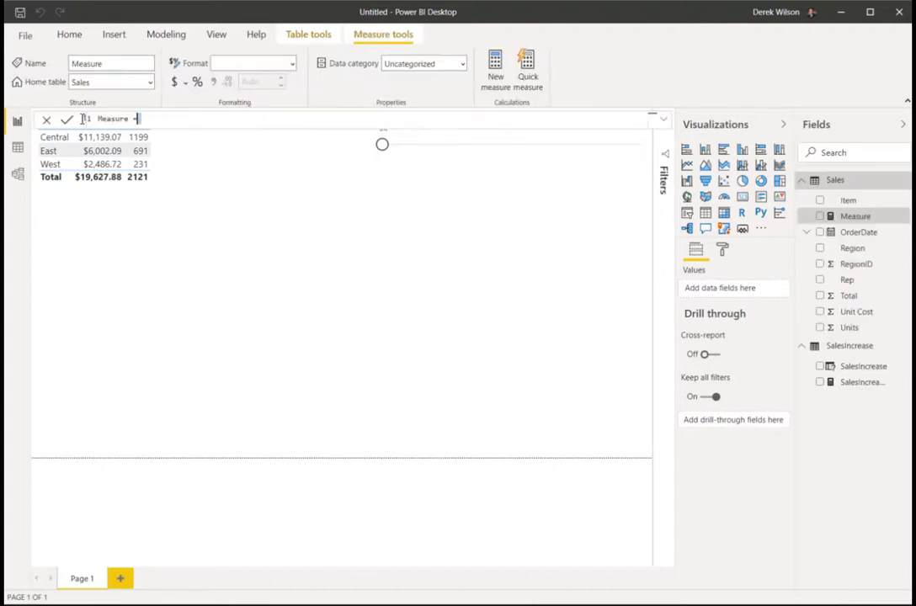
pyautogui.hotkey('ctrl', 'a')
pyautogui.write('SalesImpact = SalesIncrease[SalesIncrease Value]*sum(Sales[Units])')
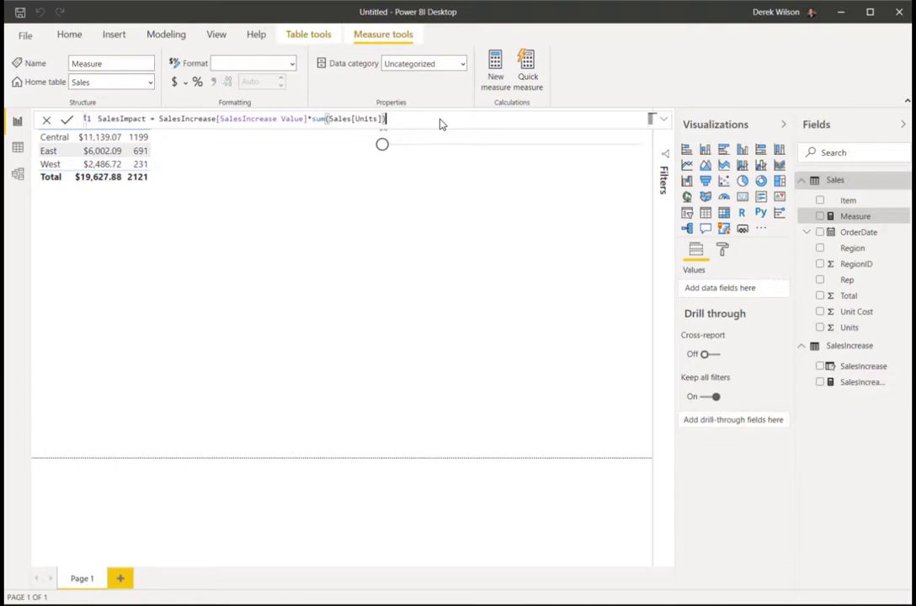
# Commit SalesImpact, add it to the Region table, and set the sales increase slicer to 1%
pyautogui.click(353, 215)
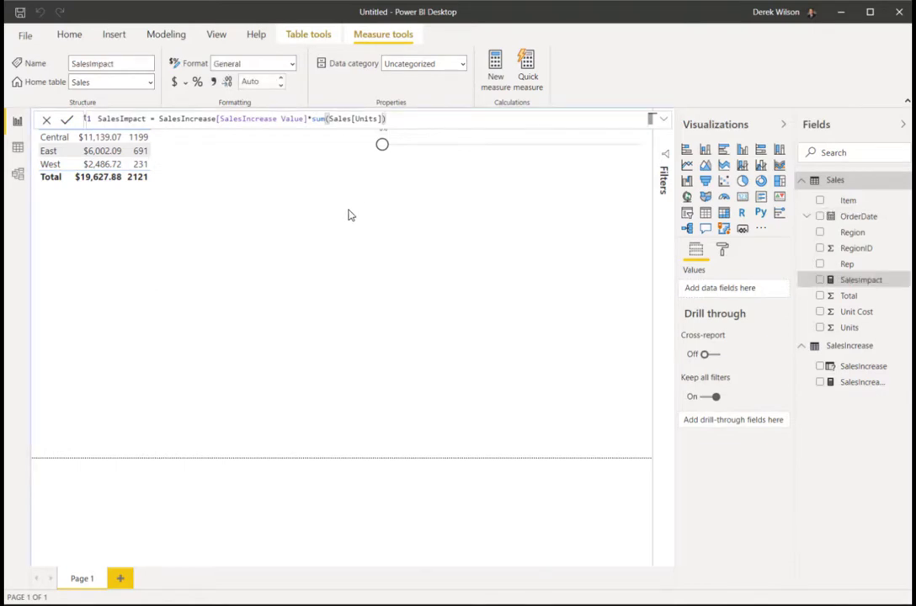
pyautogui.click(319, 236)
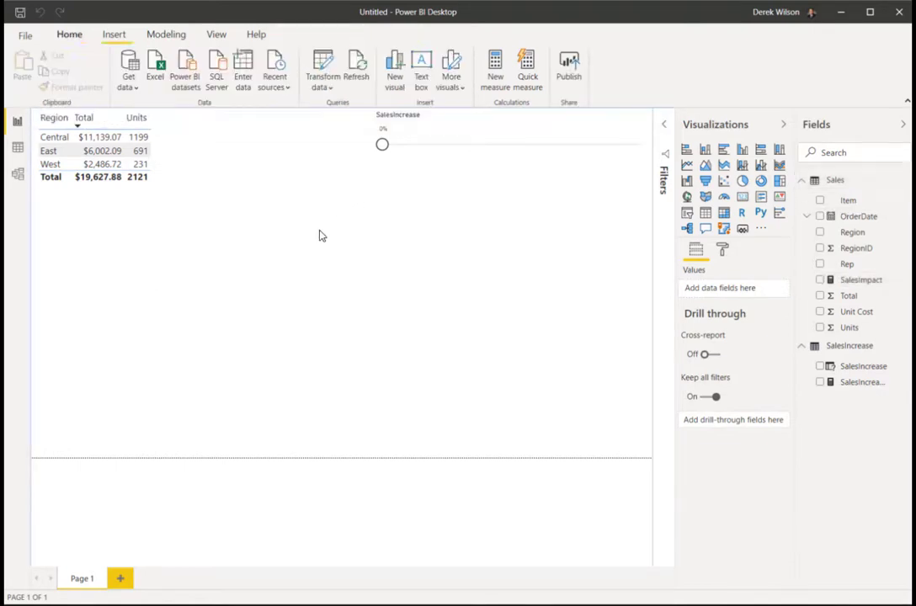
pyautogui.click(209, 181)
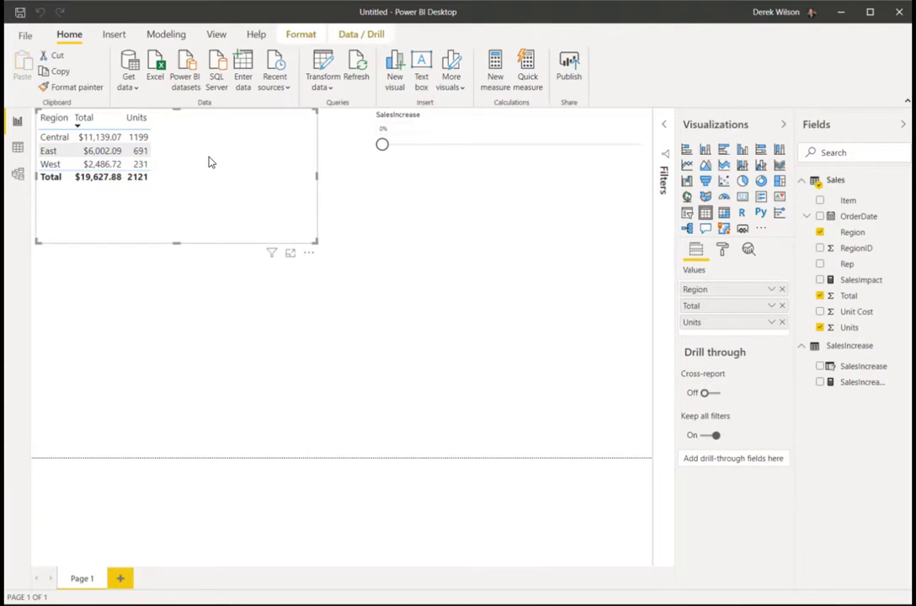
pyautogui.moveTo(863, 281); pyautogui.dragTo(211, 171)
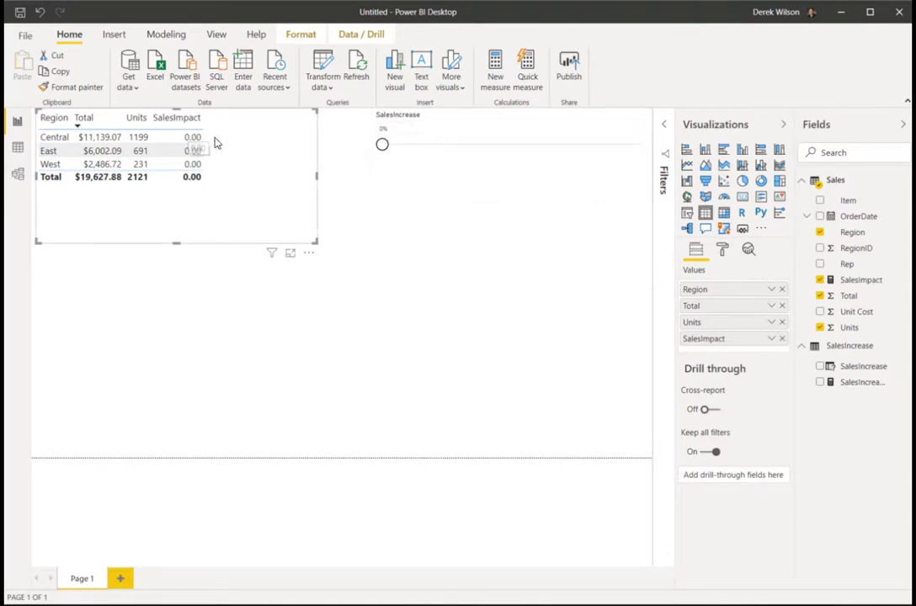
pyautogui.moveTo(384, 149); pyautogui.dragTo(407, 147)
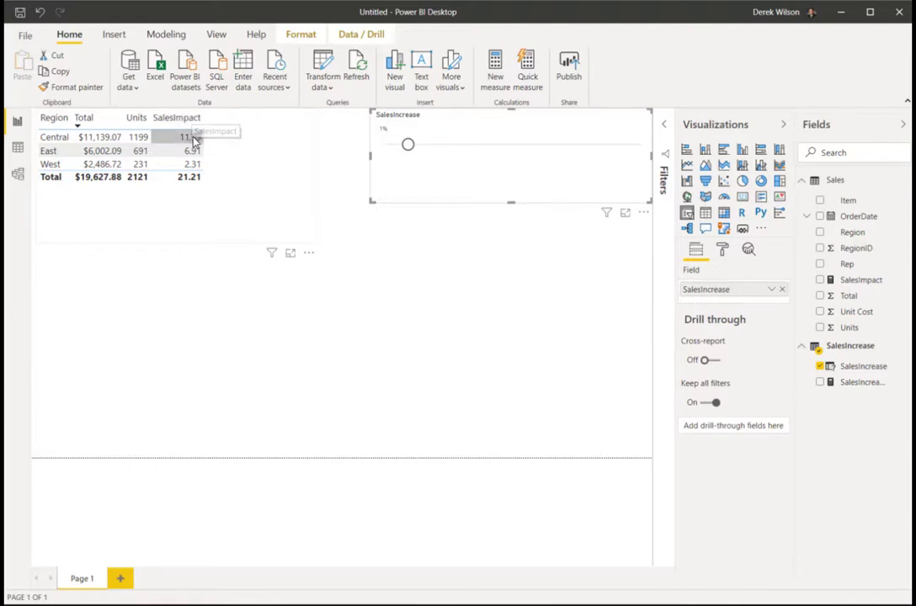
# Format the SalesImpact measure as a whole number
pyautogui.click(853, 284)
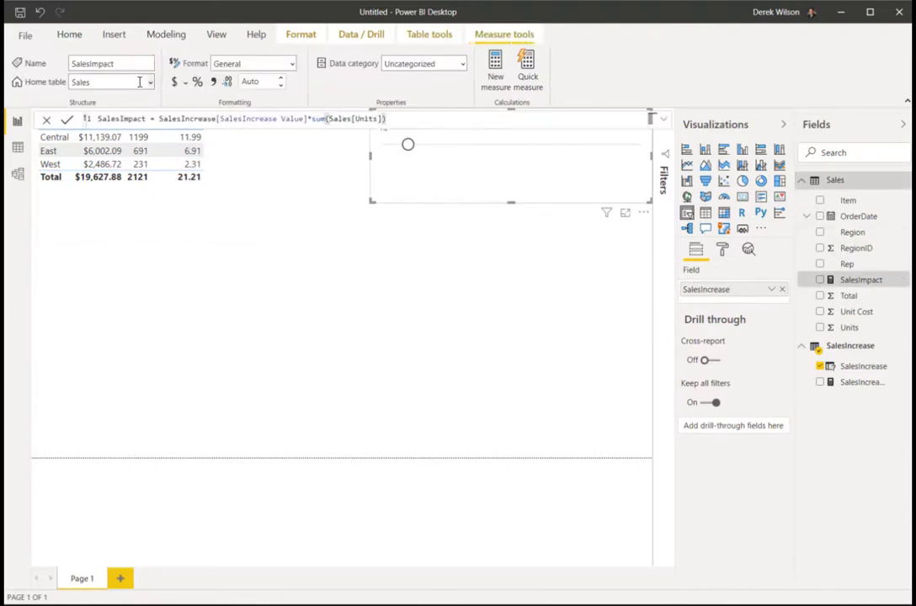
pyautogui.click(292, 65)
pyautogui.click(266, 139)
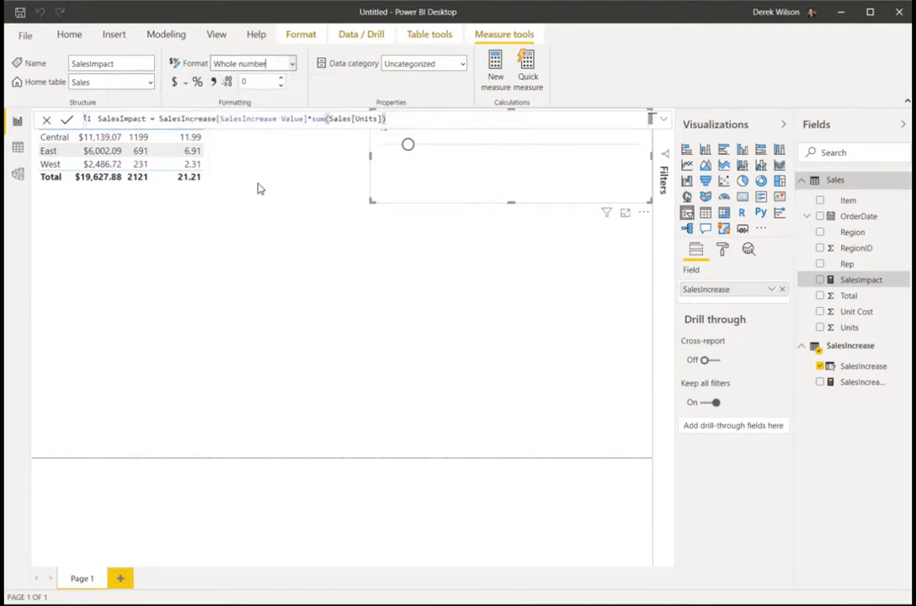
pyautogui.click(168, 271)
# Save the report as 'What If Example Sales Demo'
pyautogui.click(20, 12)
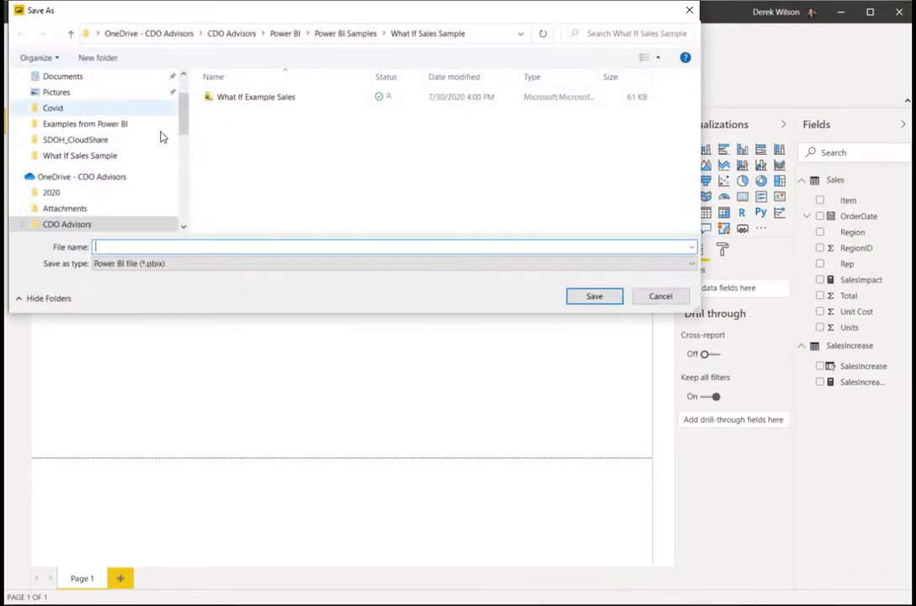
pyautogui.click(266, 99)
pyautogui.click(226, 250)
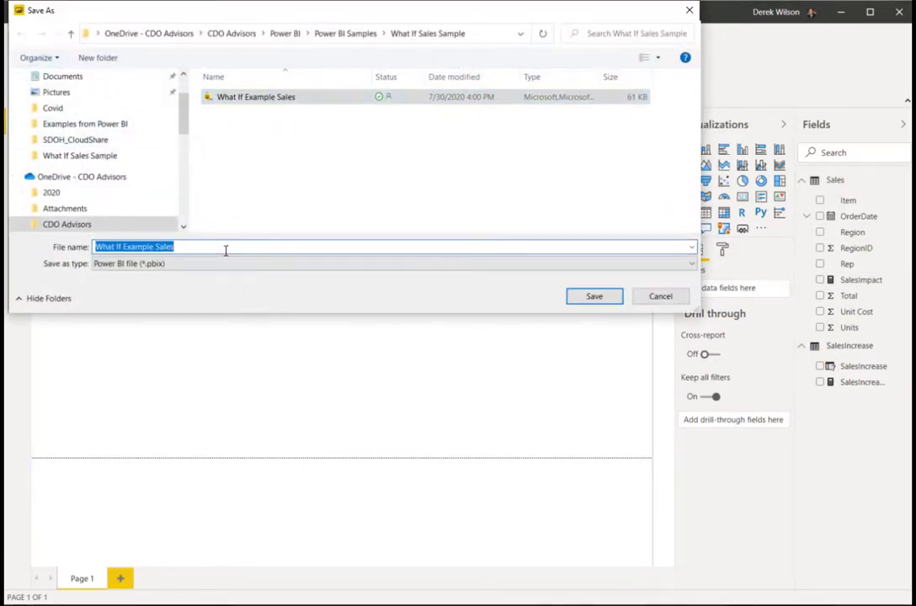
pyautogui.click(225, 250)
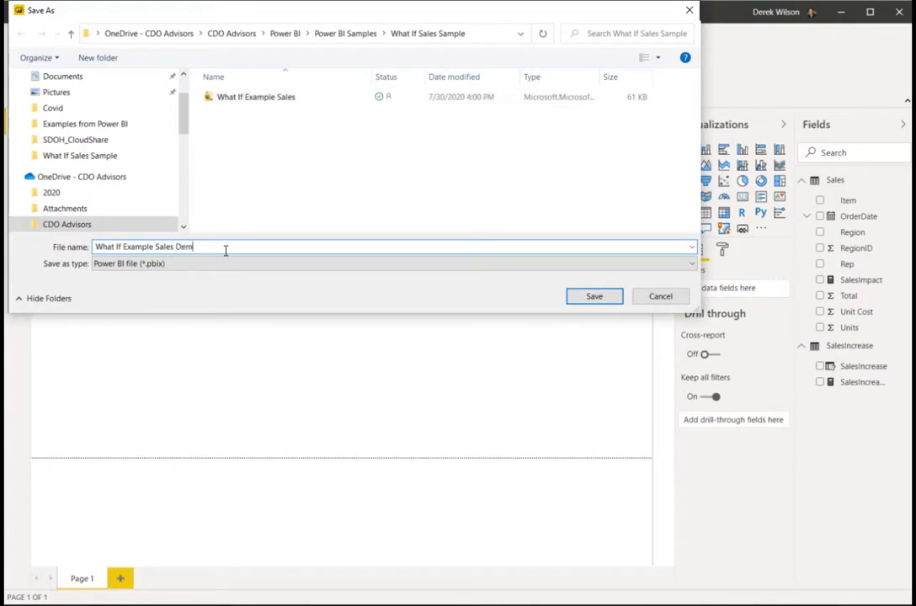
pyautogui.click(600, 301)
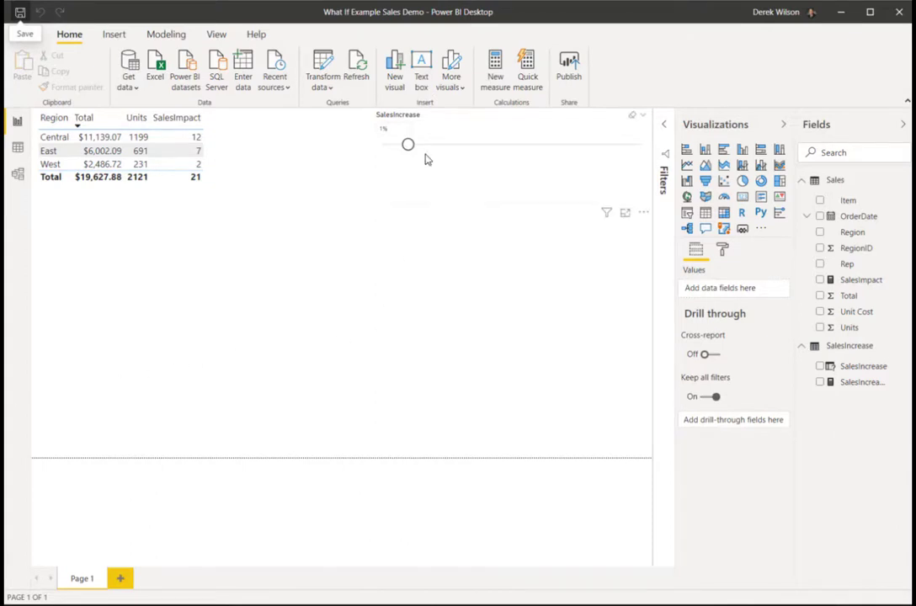
# Slide the sales increase up to 10%, then back down to 5%, and deselect the slicer
pyautogui.moveTo(409, 145); pyautogui.dragTo(625, 147)
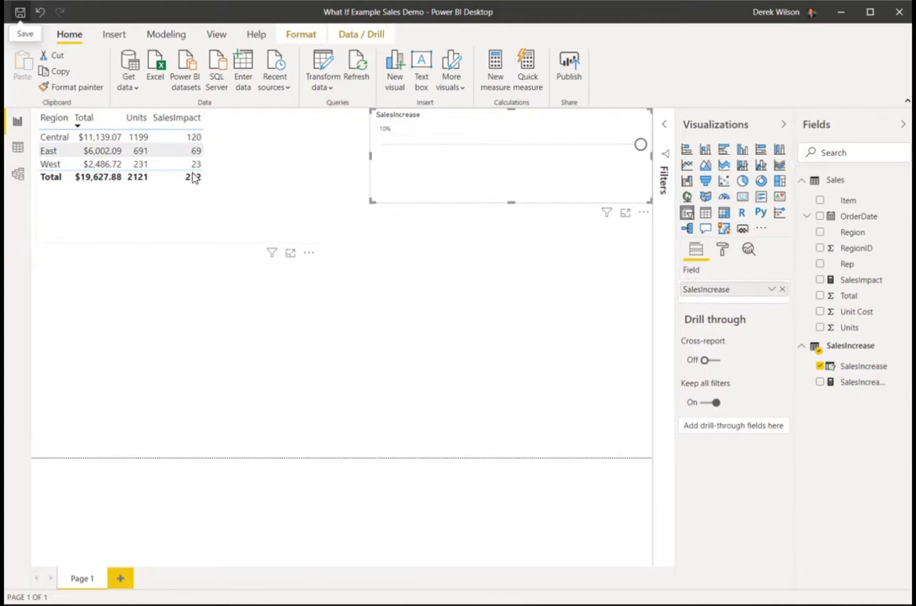
pyautogui.moveTo(640, 148); pyautogui.dragTo(498, 154)
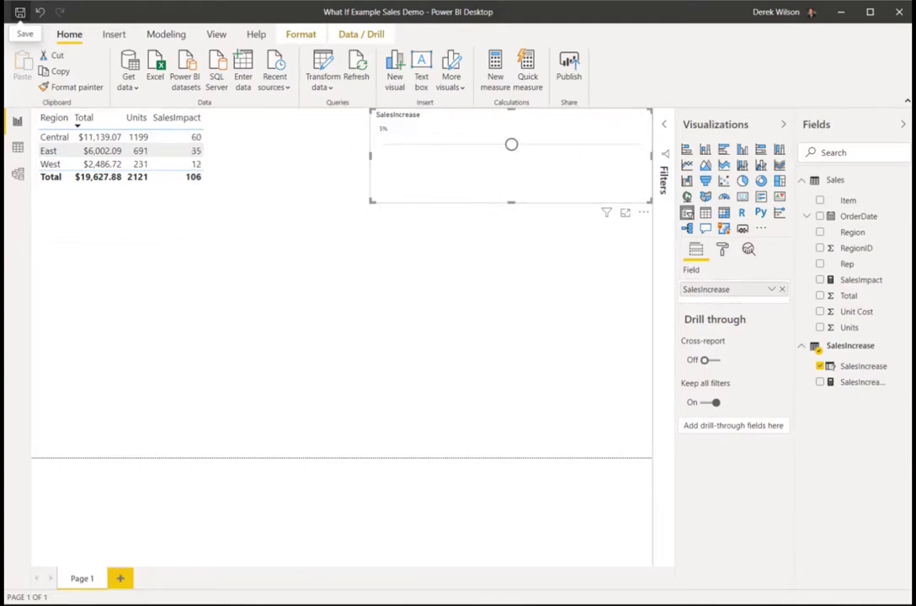
pyautogui.press('Escape')
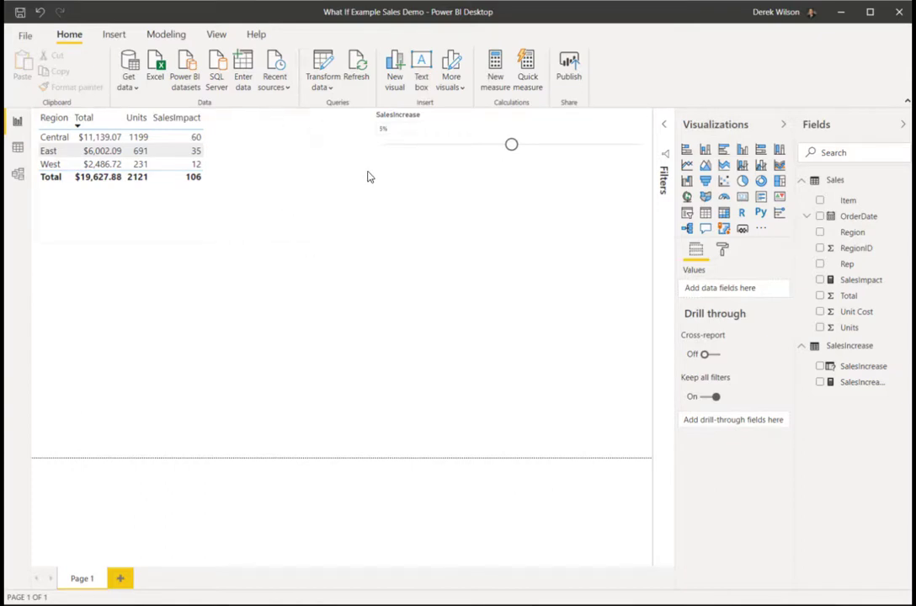
# Create the Region what-if parameter: whole number, minimum 0, maximum 3, default 0, with a slicer
pyautogui.click(153, 33)
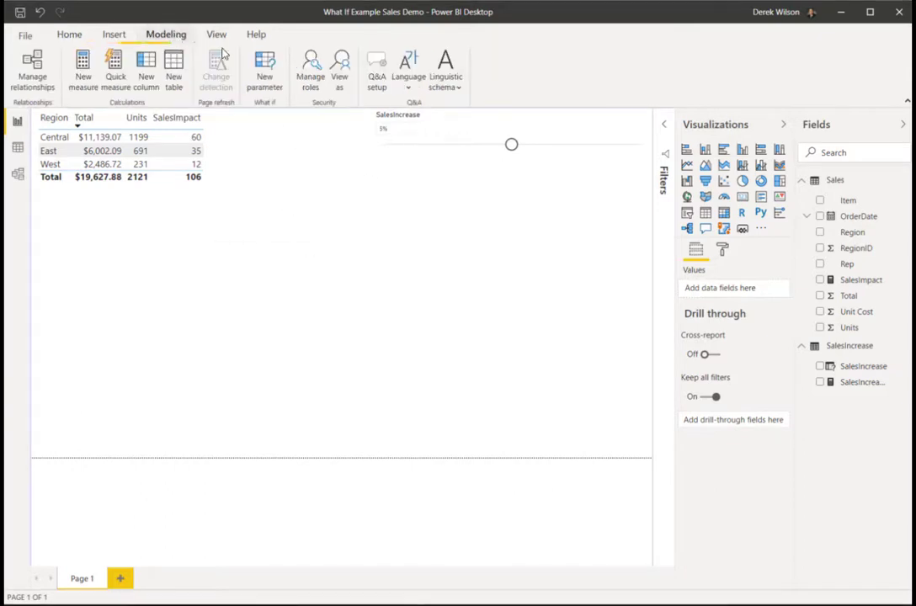
pyautogui.click(264, 77)
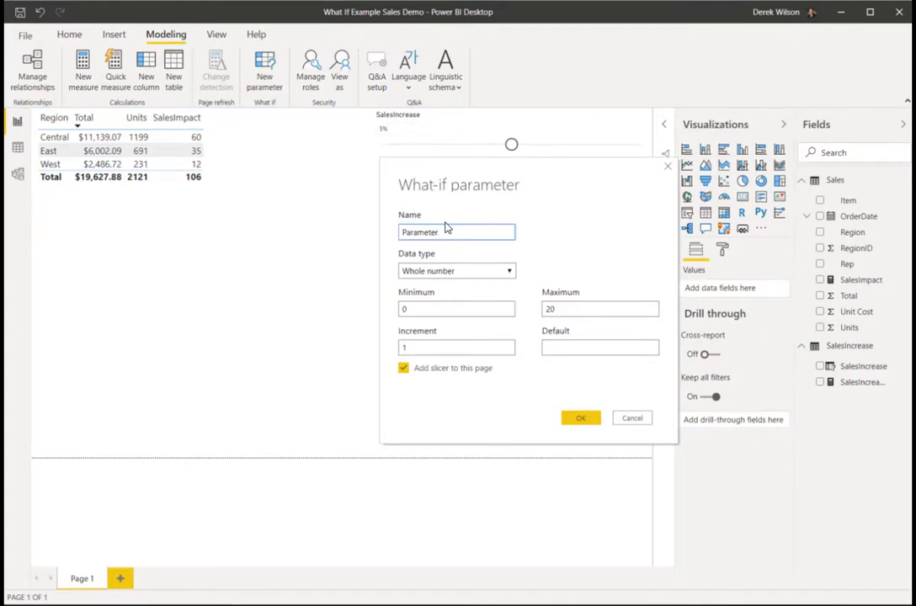
pyautogui.press('BackSpace')
pyautogui.press('BackSpace')
pyautogui.press('BackSpace')
pyautogui.press('BackSpace')
pyautogui.press('BackSpace')
pyautogui.press('BackSpace')
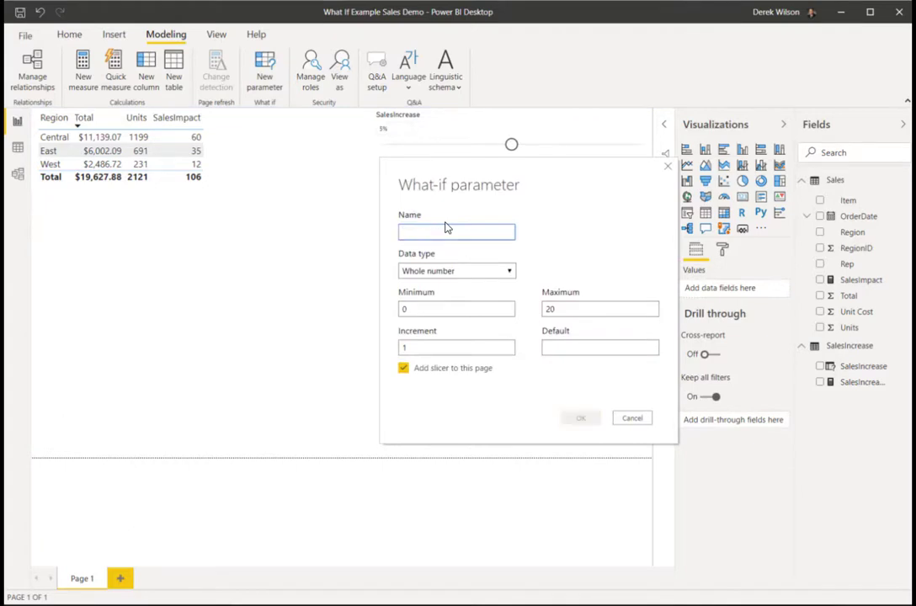
pyautogui.write('Region')
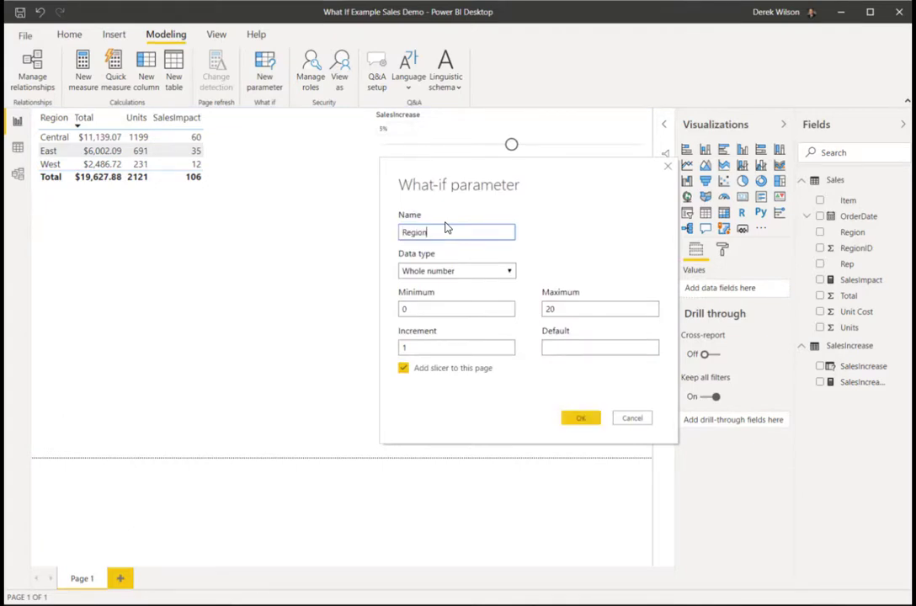
pyautogui.press('Tab')
pyautogui.click(427, 312)
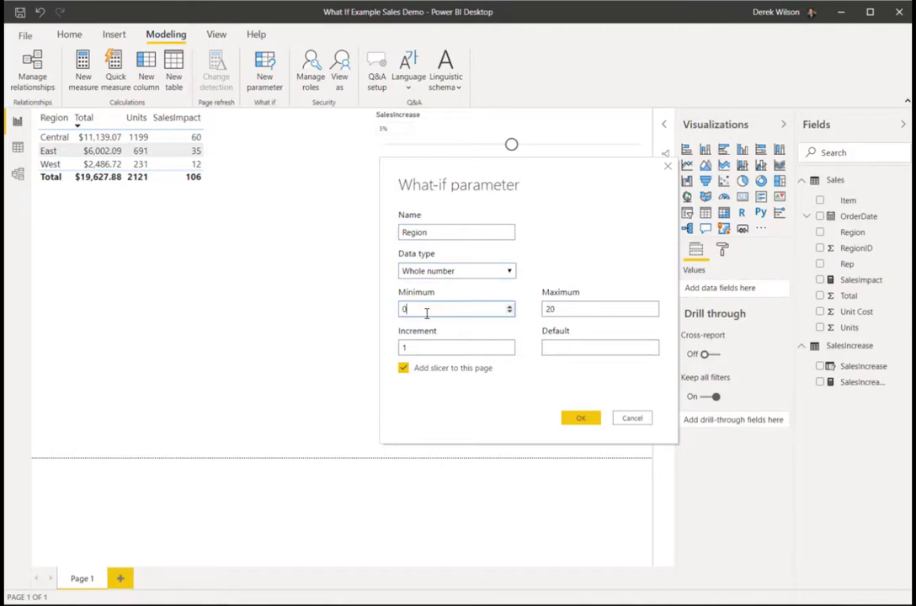
pyautogui.press('Tab')
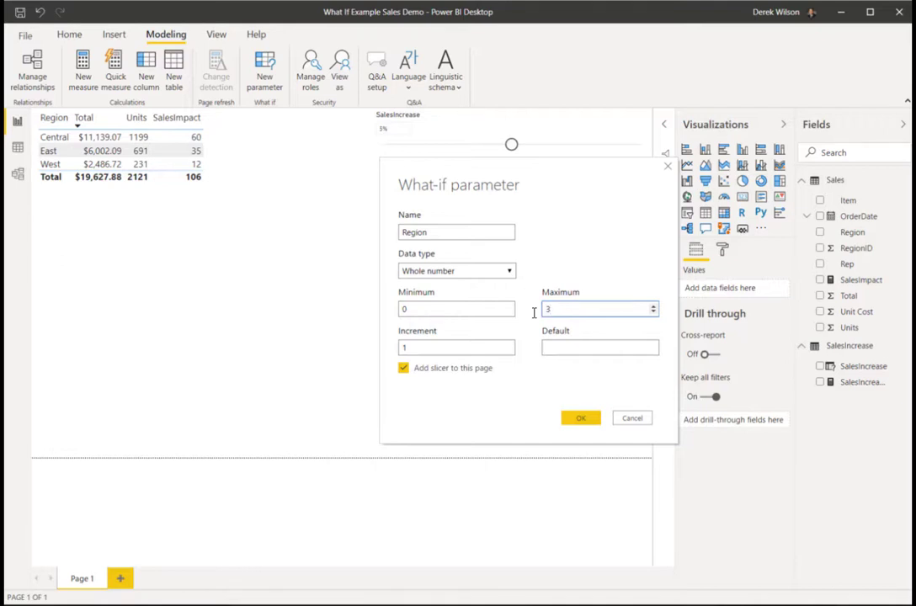
pyautogui.click(565, 346)
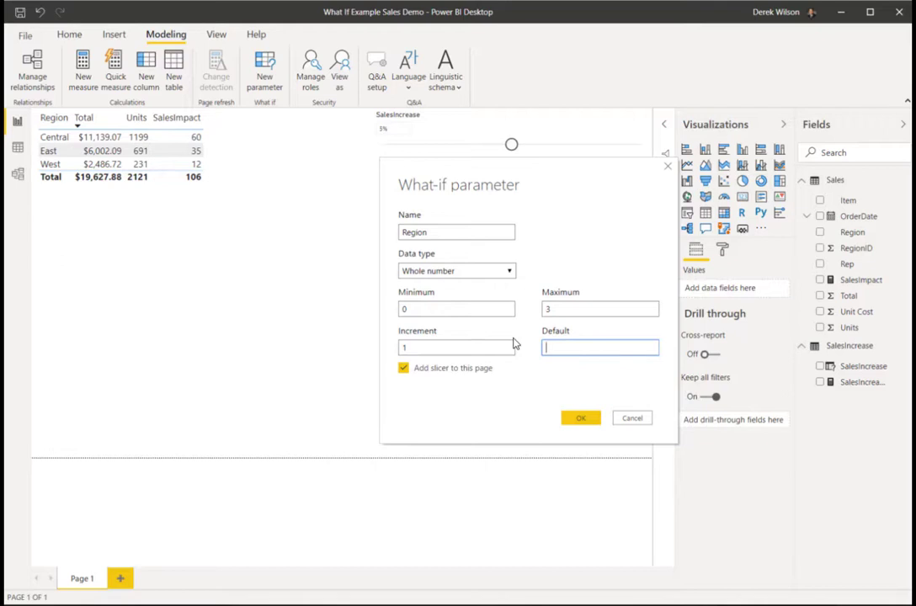
pyautogui.write('0')
pyautogui.click(581, 421)
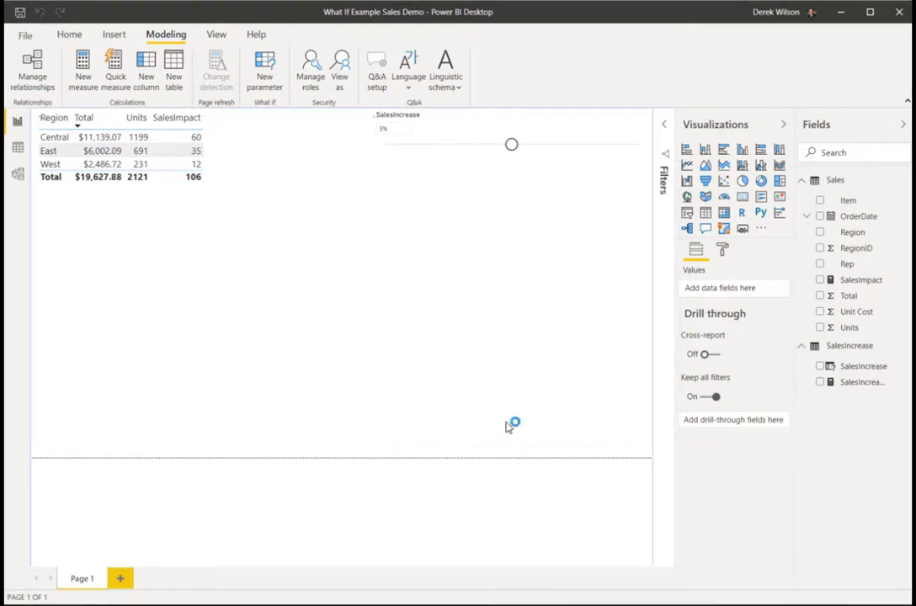
# Shorten the Region slicer, place it under SalesIncrease, and view the Sales table's rows in Data view
pyautogui.moveTo(48, 287)
pyautogui.mouseDown()
pyautogui.moveTo(90, 291)
pyautogui.moveTo(30, 288)
pyautogui.mouseUp()
pyautogui.moveTo(178, 383); pyautogui.dragTo(180, 320)
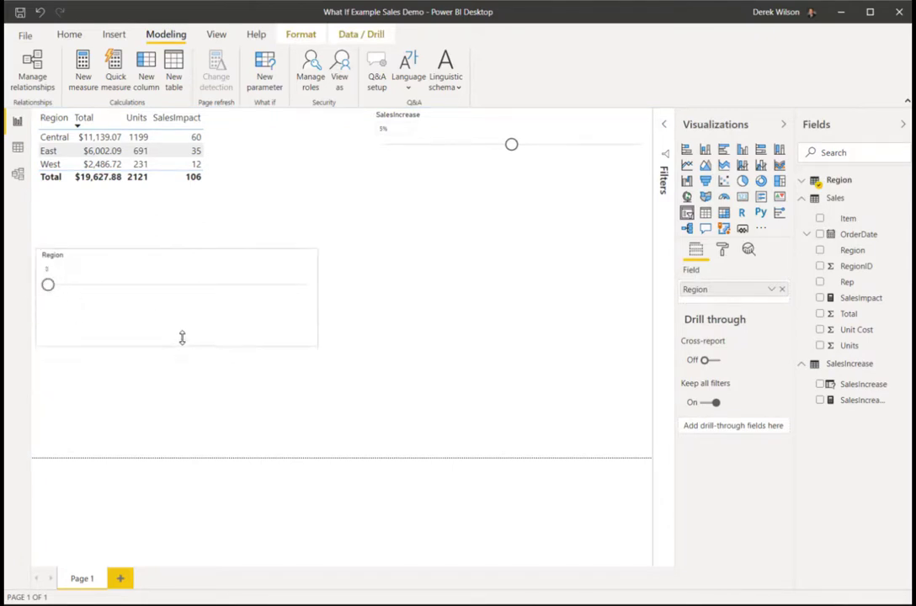
pyautogui.moveTo(256, 249); pyautogui.dragTo(532, 183)
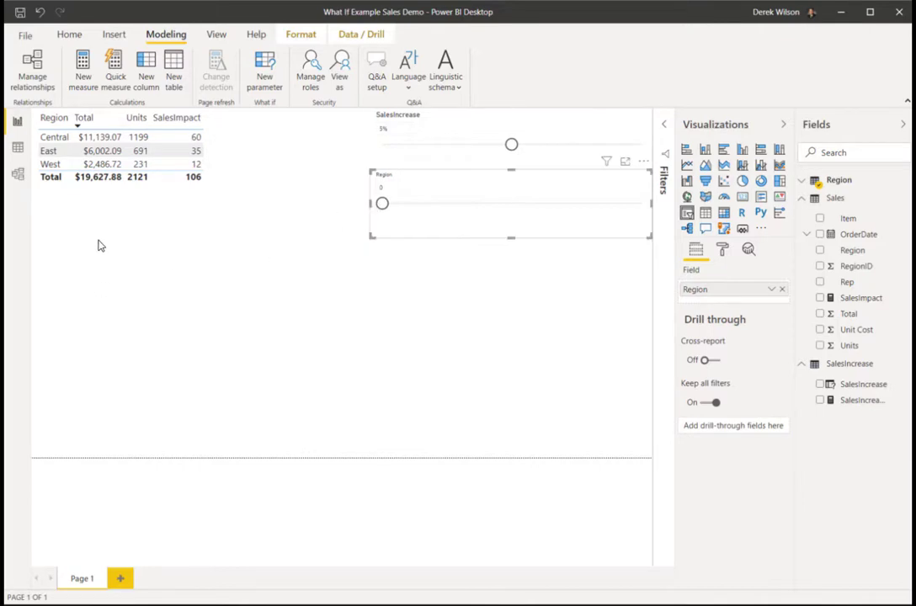
pyautogui.click(18, 150)
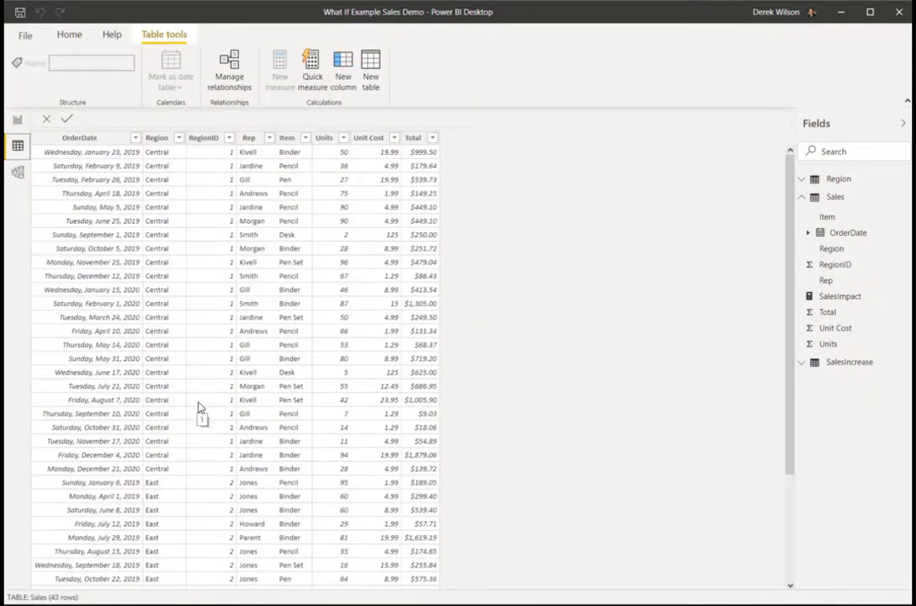
# Return to the report page with the table, the 5% SalesIncrease slicer and Region slicer
pyautogui.scroll(-4, 195, 264)
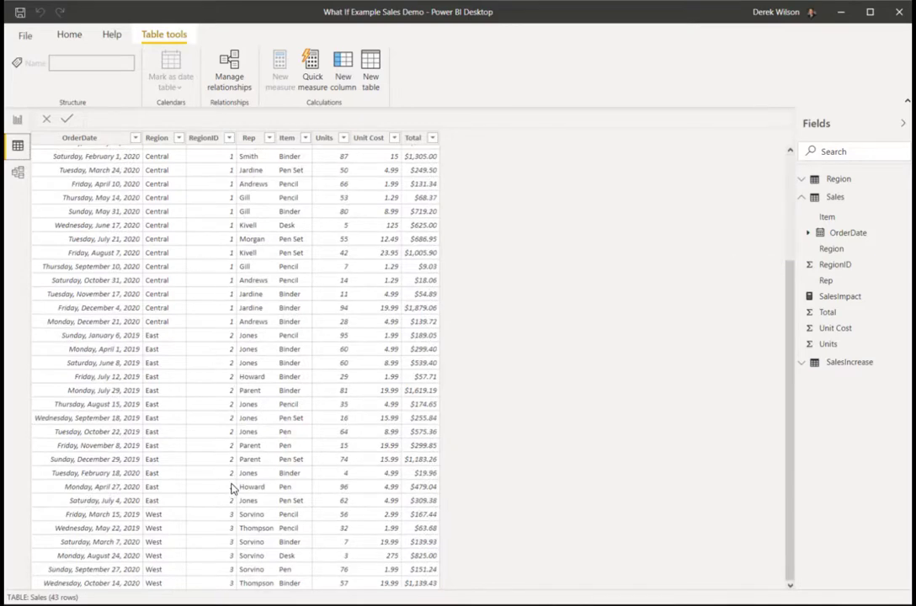
pyautogui.click(17, 120)
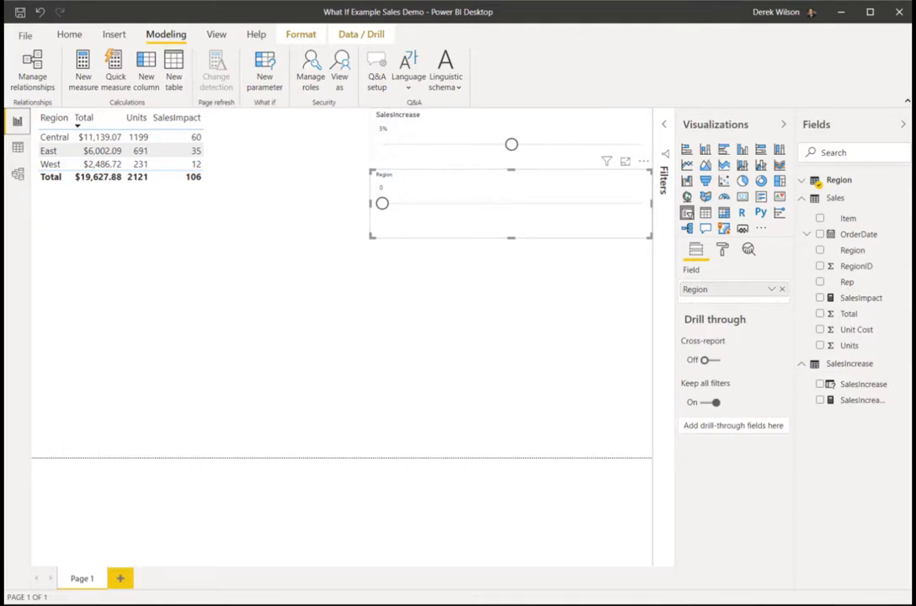
pyautogui.press('Escape')
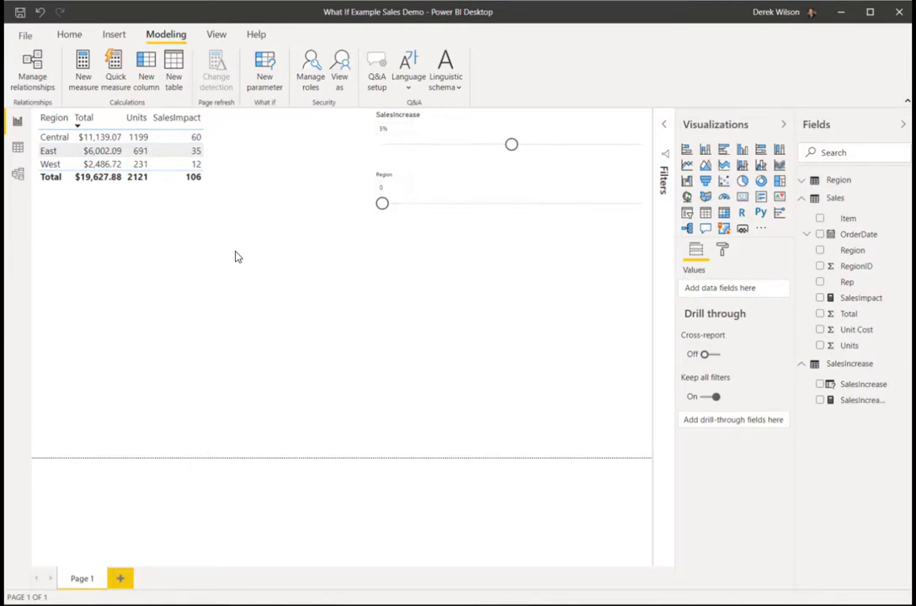
# Create a 'Forecast Impact by Region' measure in Sales with a SUMX(FILTER(...)) formula over Units plus SalesImpact
pyautogui.click(849, 199)
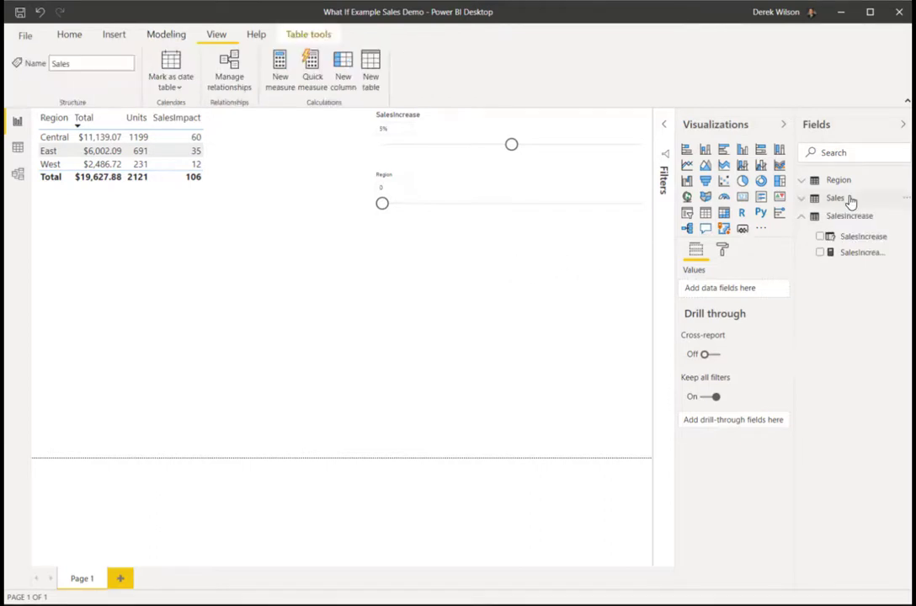
pyautogui.click(281, 74)
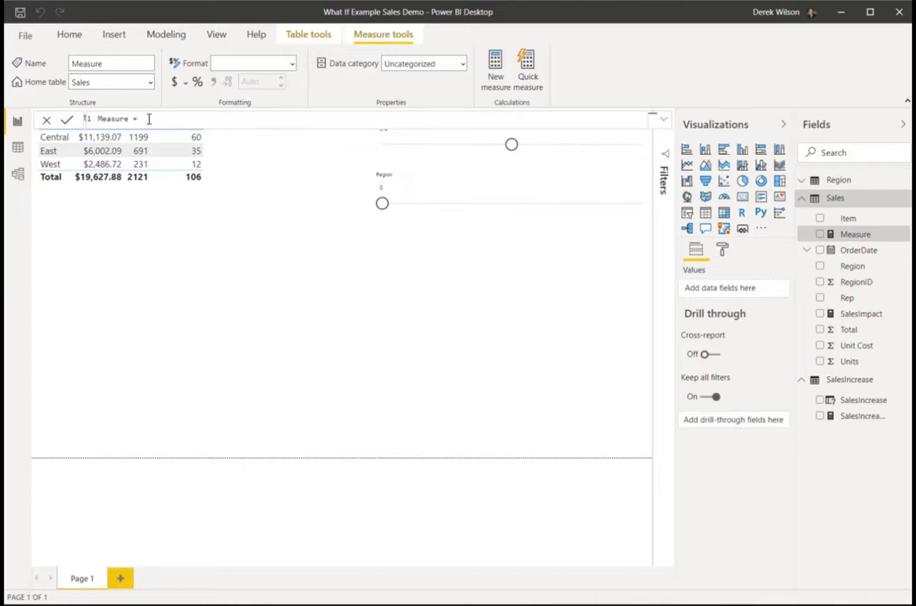
pyautogui.moveTo(148, 119); pyautogui.dragTo(80, 124)
pyautogui.write('Forecast Impact by Region = SUMX(FILTER(Sales,Sales[RegionID]=Region[Region Value]),Sales[Units]+Sales[SalesImpact])')
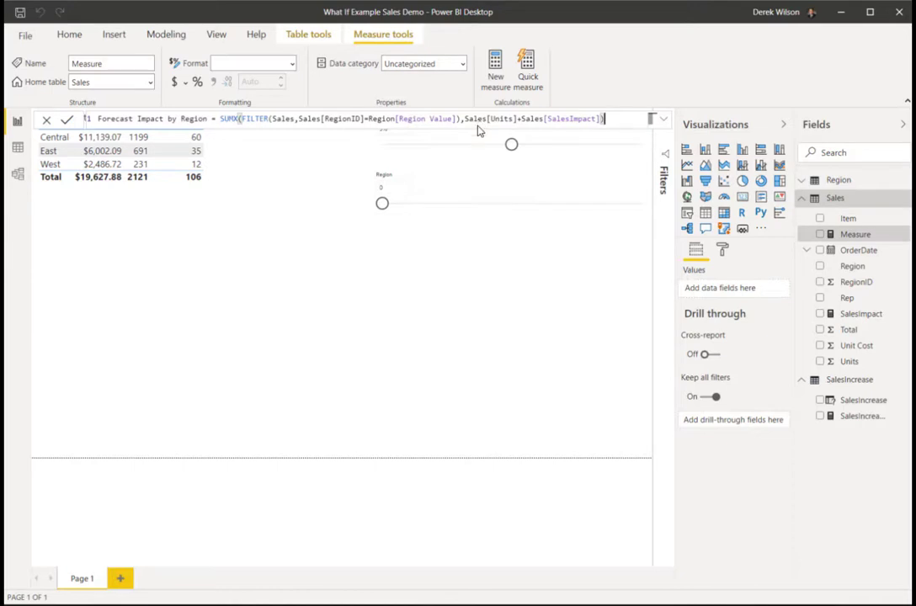
pyautogui.press('Return')
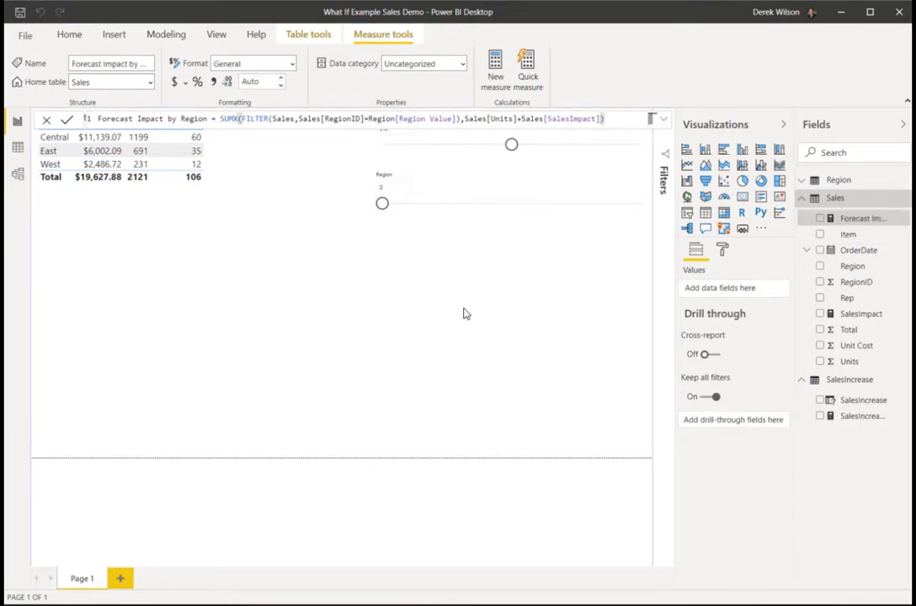
# Add Forecast Impact by Region as a table column and set the Region slicer to 1
pyautogui.click(318, 272)
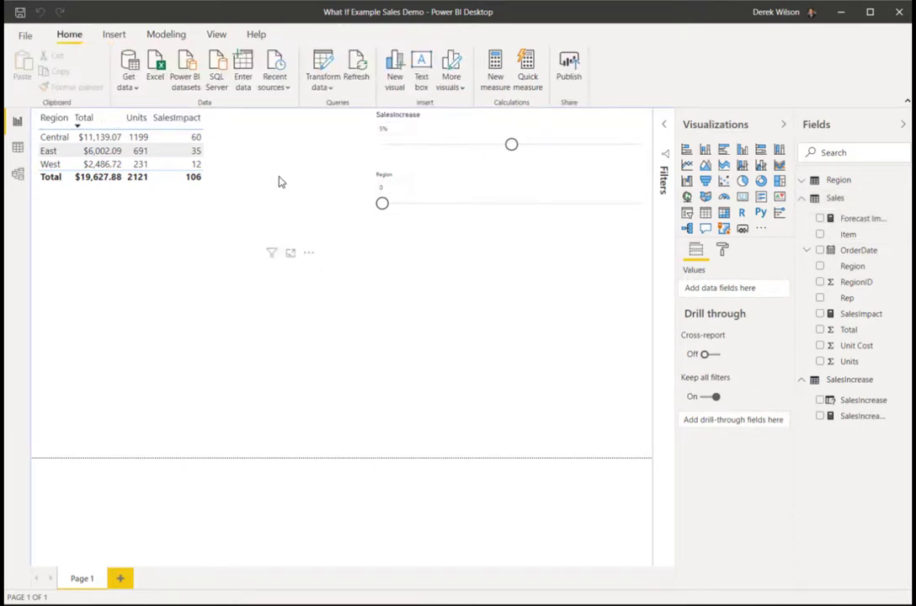
pyautogui.moveTo(860, 225); pyautogui.dragTo(335, 174)
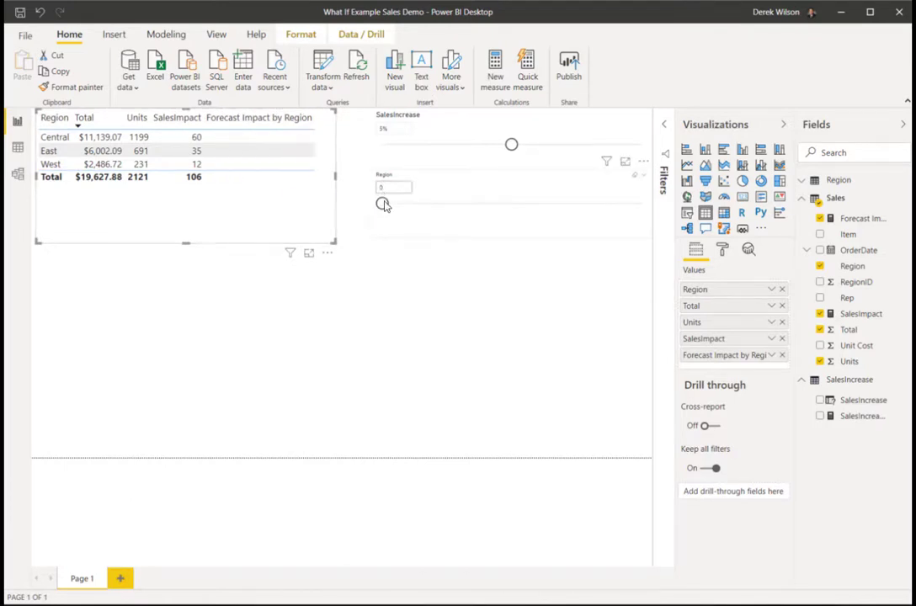
pyautogui.click(426, 211)
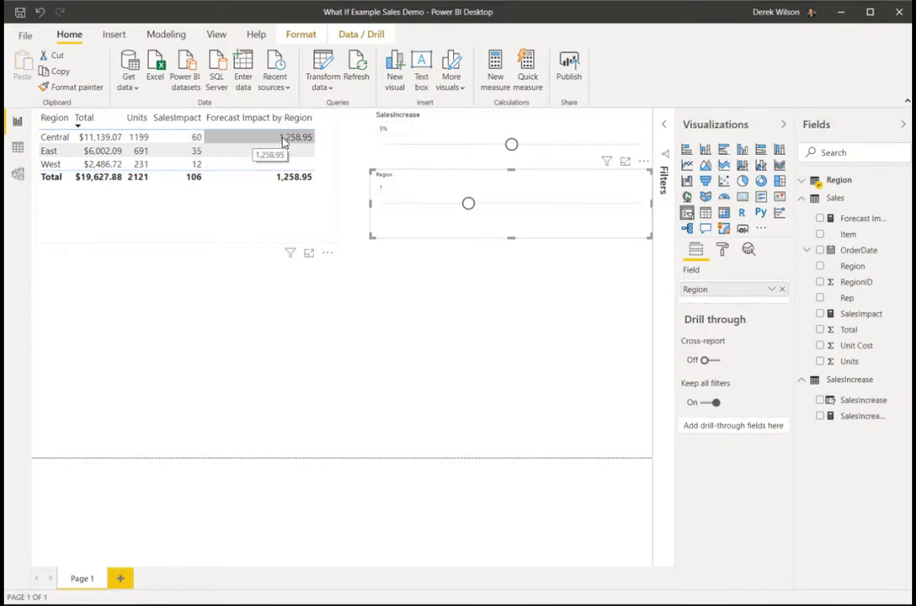
# Format the Forecast Impact by Region measure as a whole number, showing 1259 for Central
pyautogui.click(865, 219)
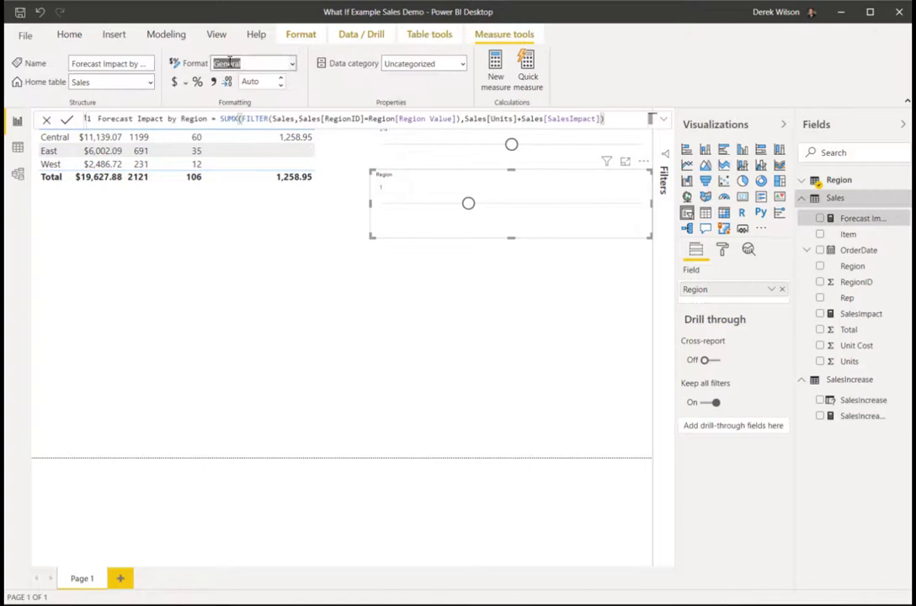
pyautogui.click(291, 63)
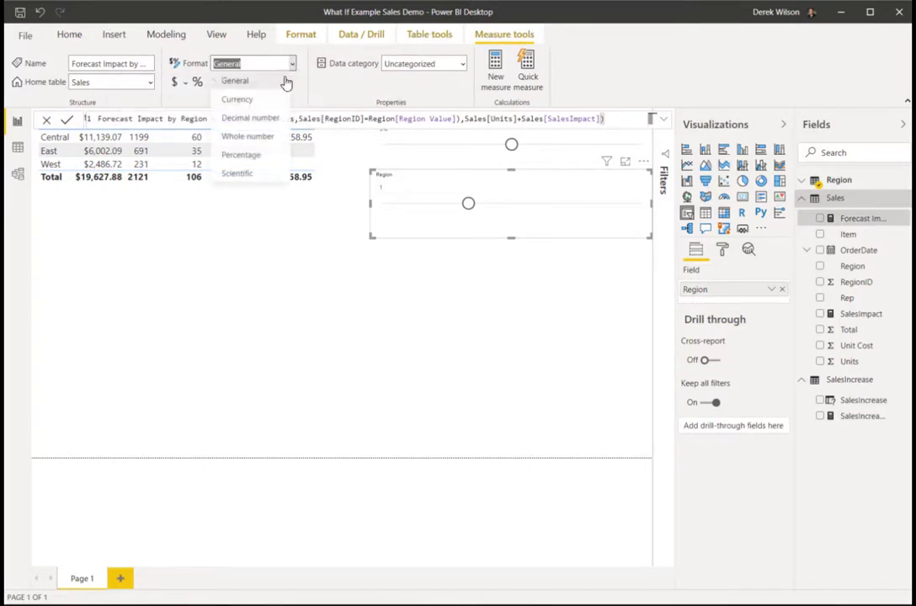
pyautogui.click(270, 137)
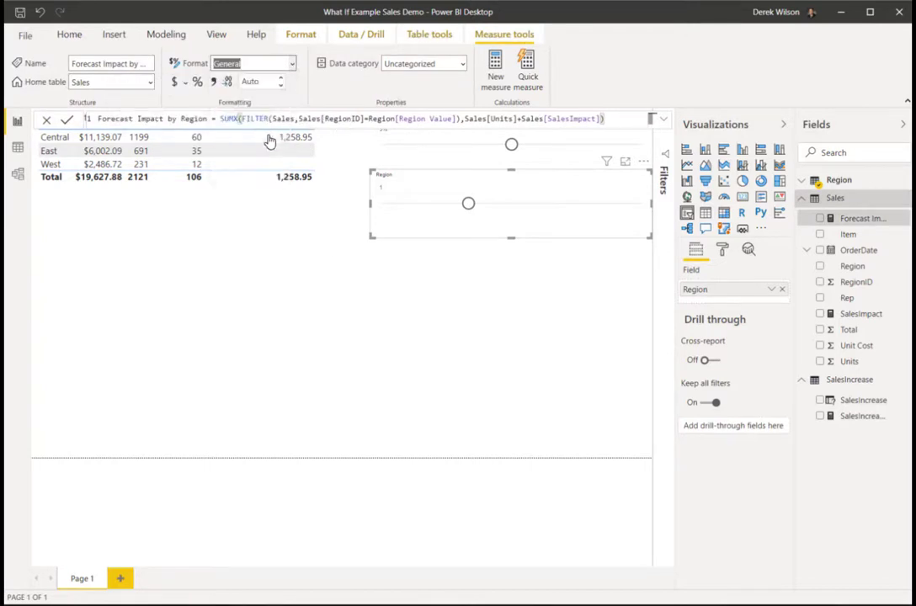
pyautogui.click(404, 293)
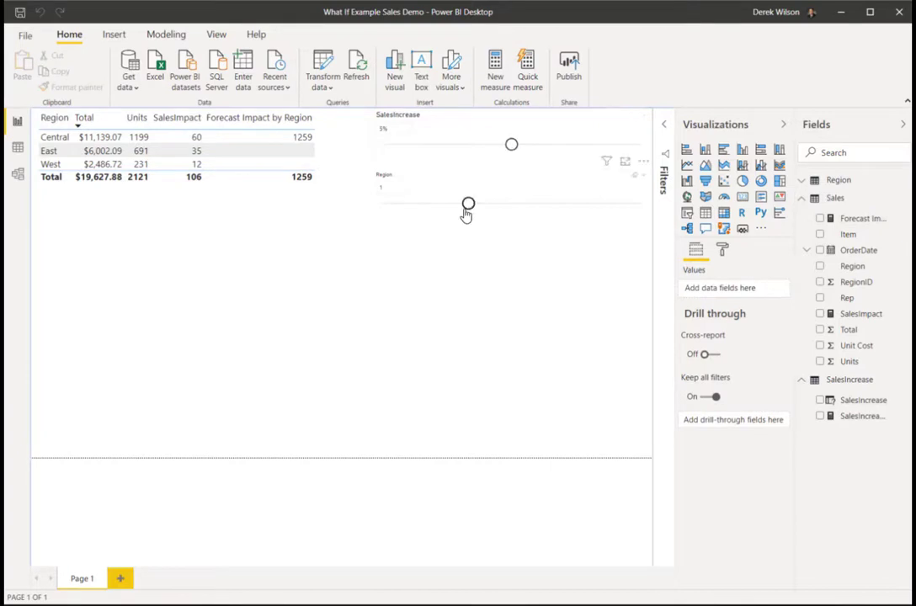
# Move the Region slicer to 2 and SalesIncrease to 10%, giving East a forecast of 760
pyautogui.moveTo(468, 203); pyautogui.dragTo(535, 204)
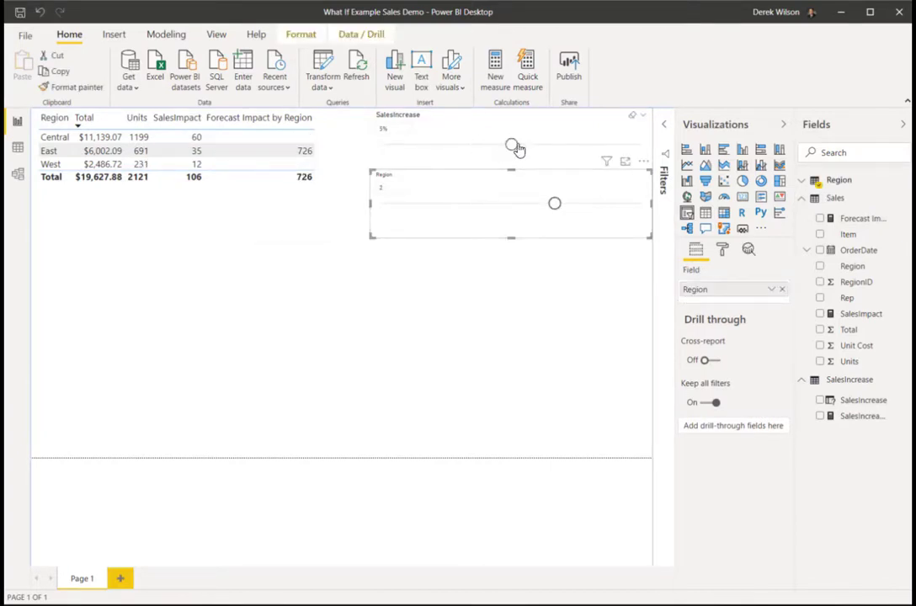
pyautogui.moveTo(515, 148); pyautogui.dragTo(640, 145)
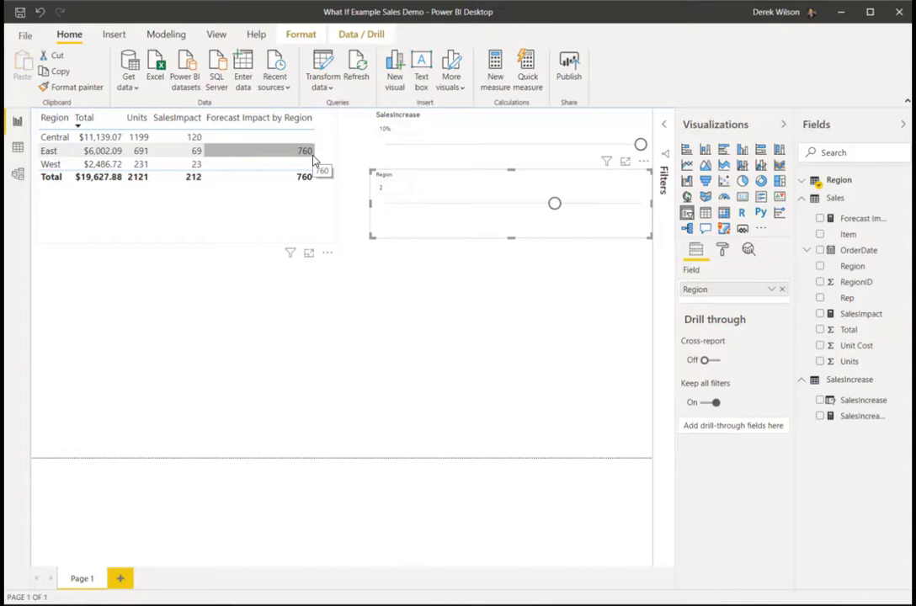
pyautogui.click(431, 381)
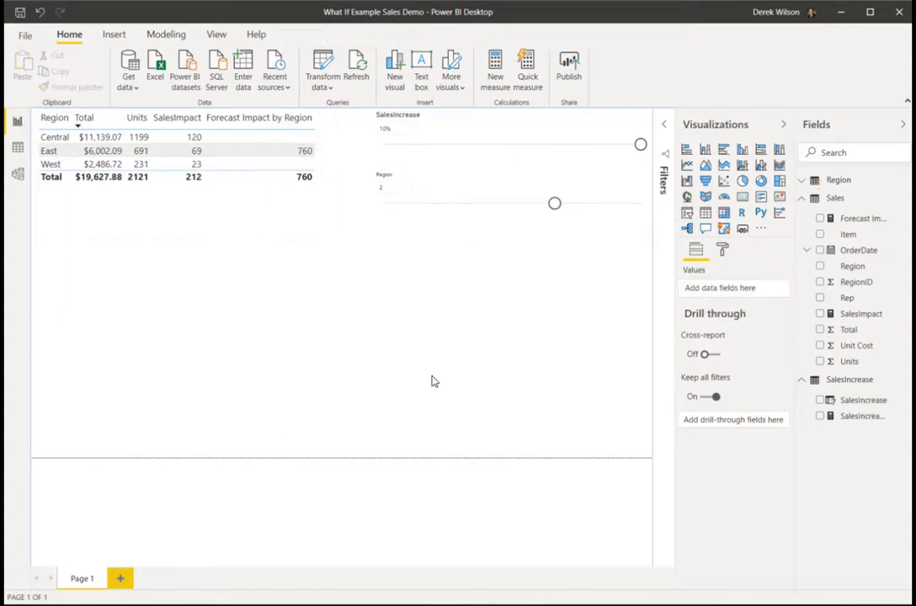